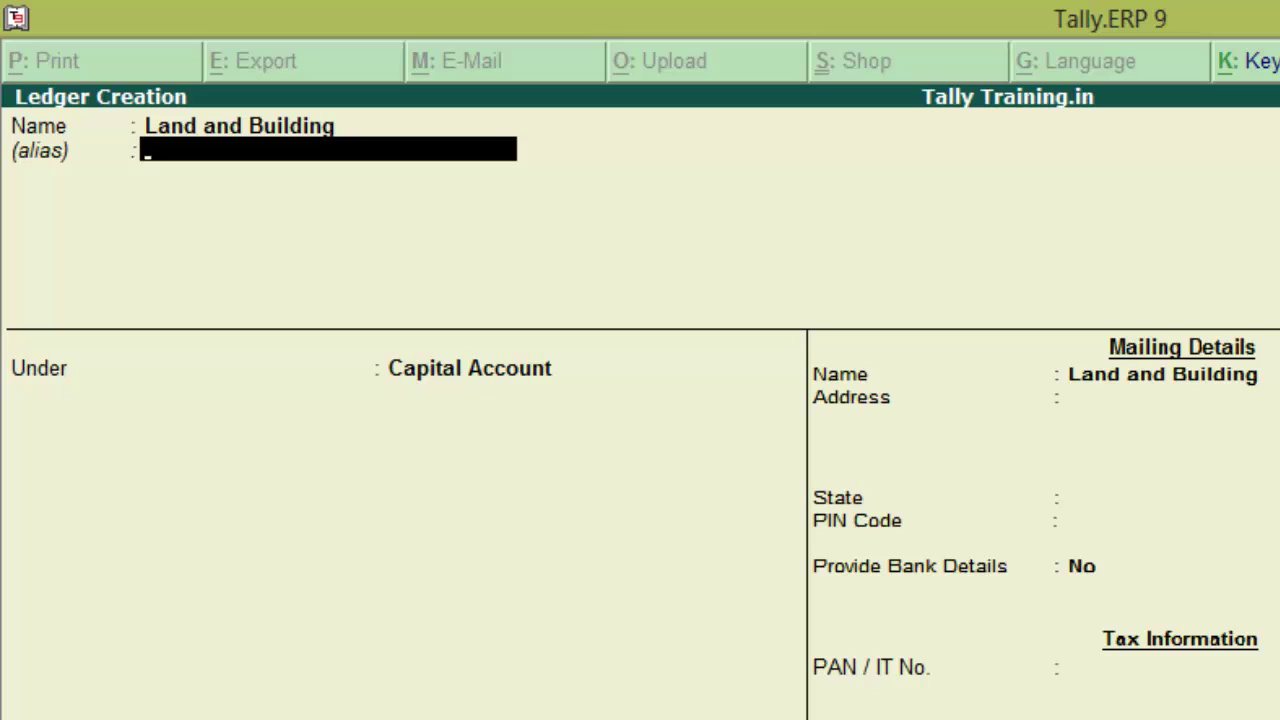
Put Land and Building under Fixed Assets with bank details off and 1,75,000 Dr opening balance, then save
key("Return")
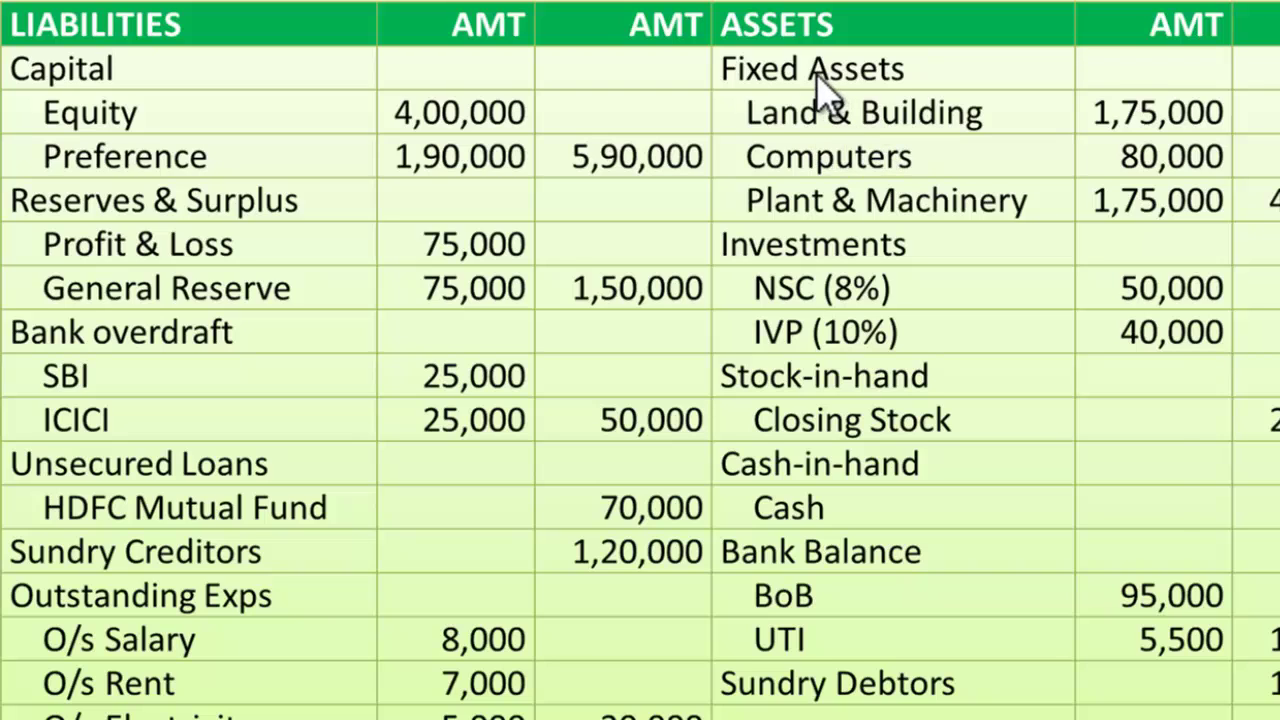
key("alt+Tab")
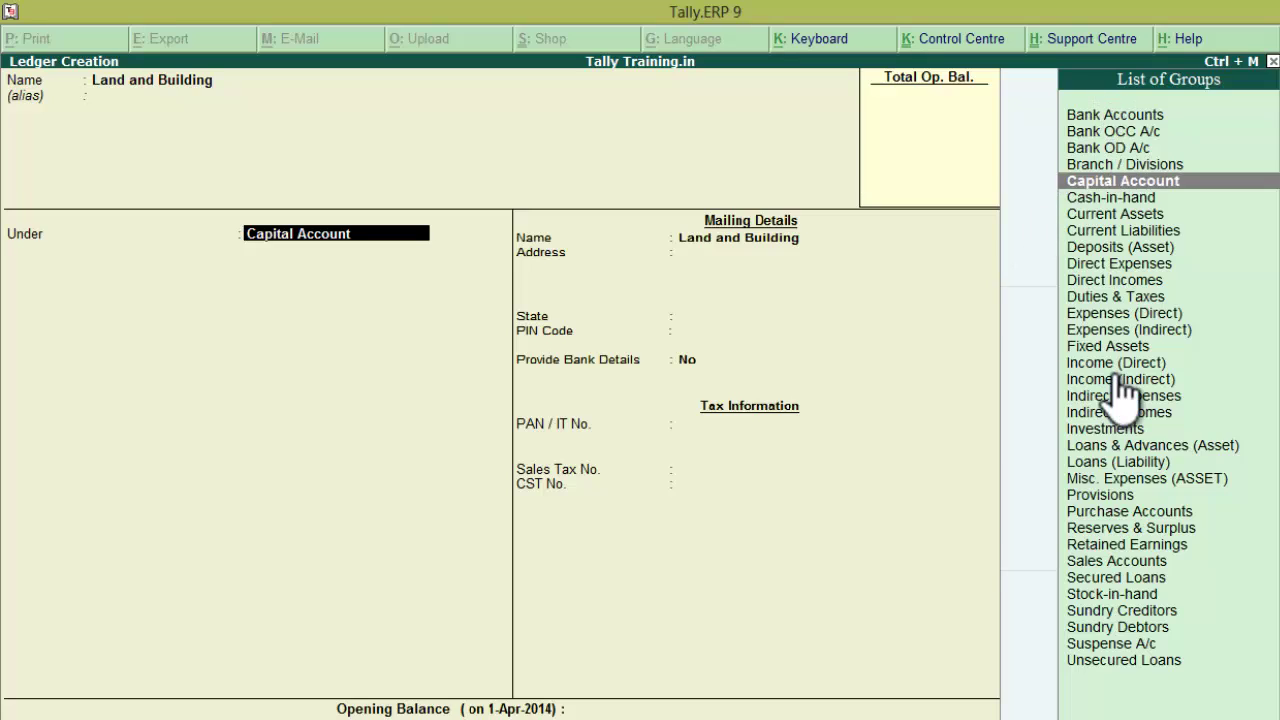
type("F")
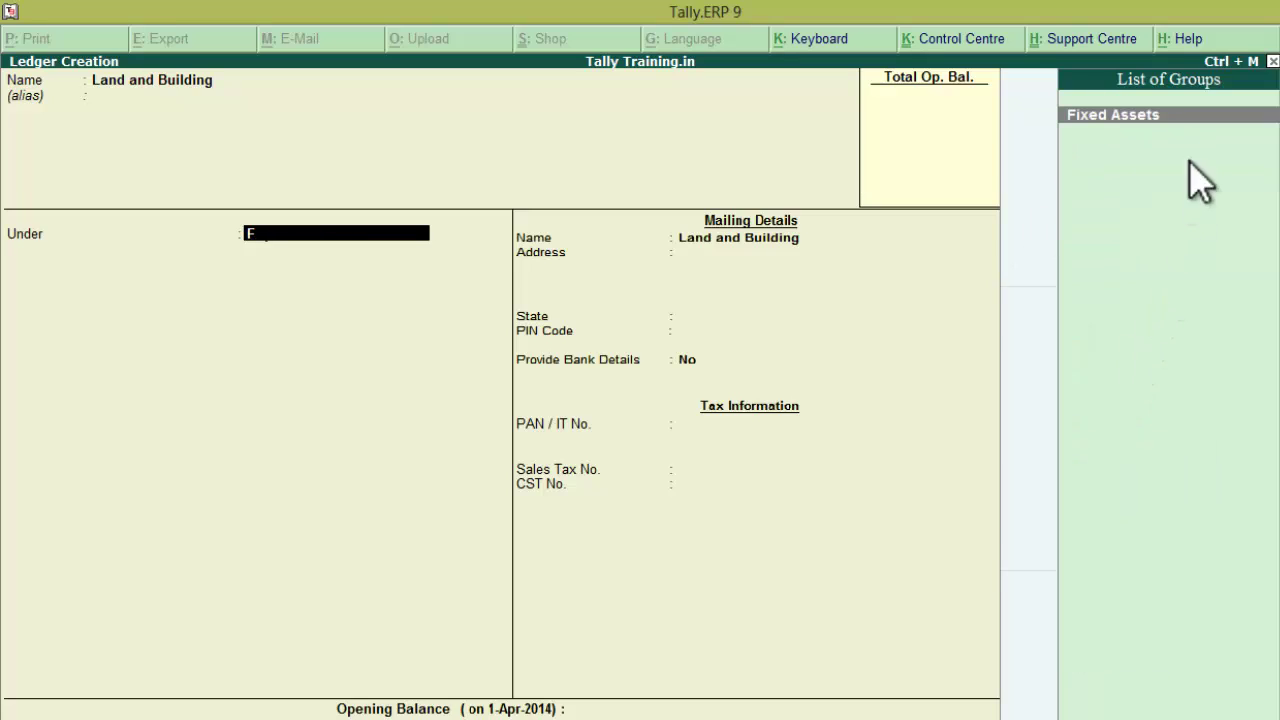
left_click(1122, 130)
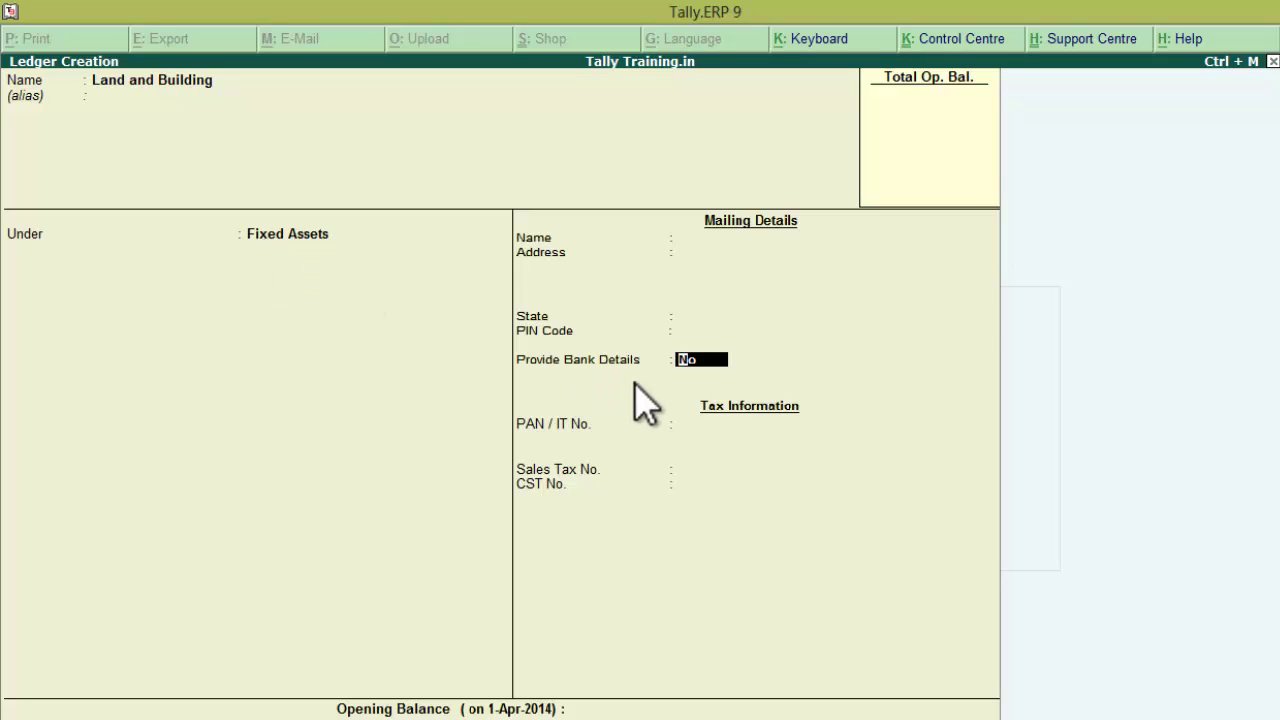
key("Return")
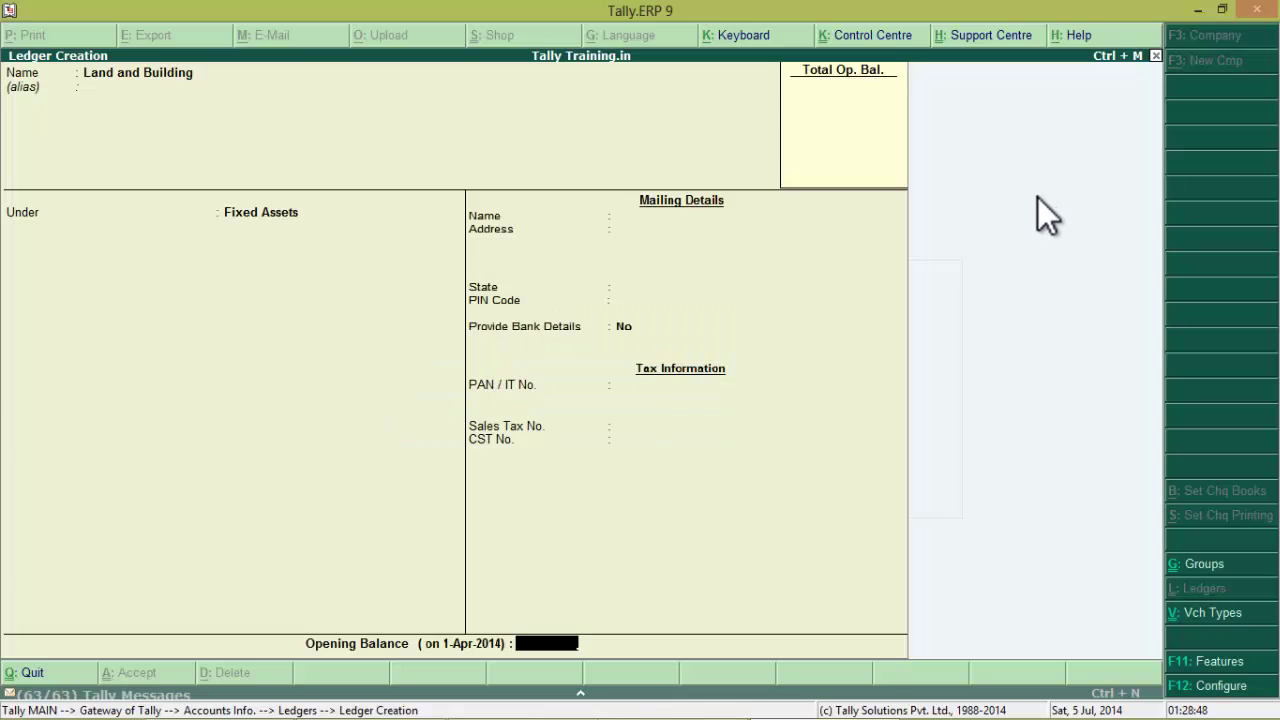
type("1,75,000")
key("Return")
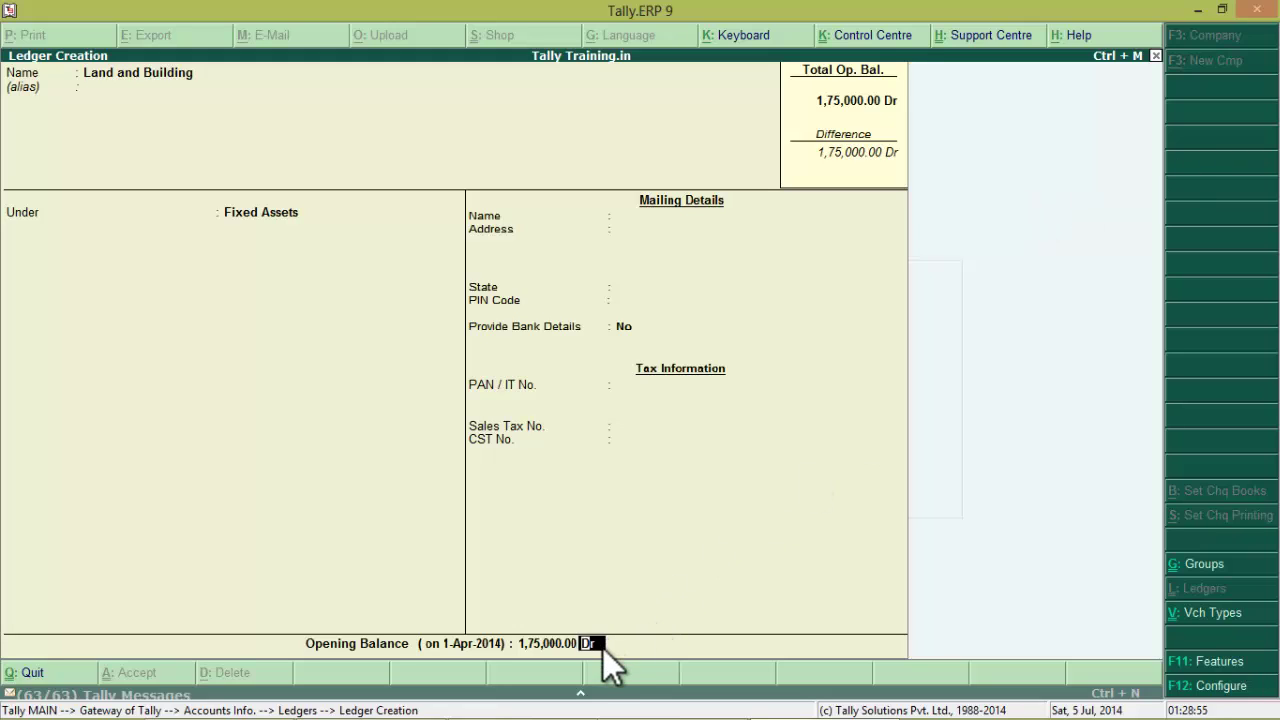
key("Return")
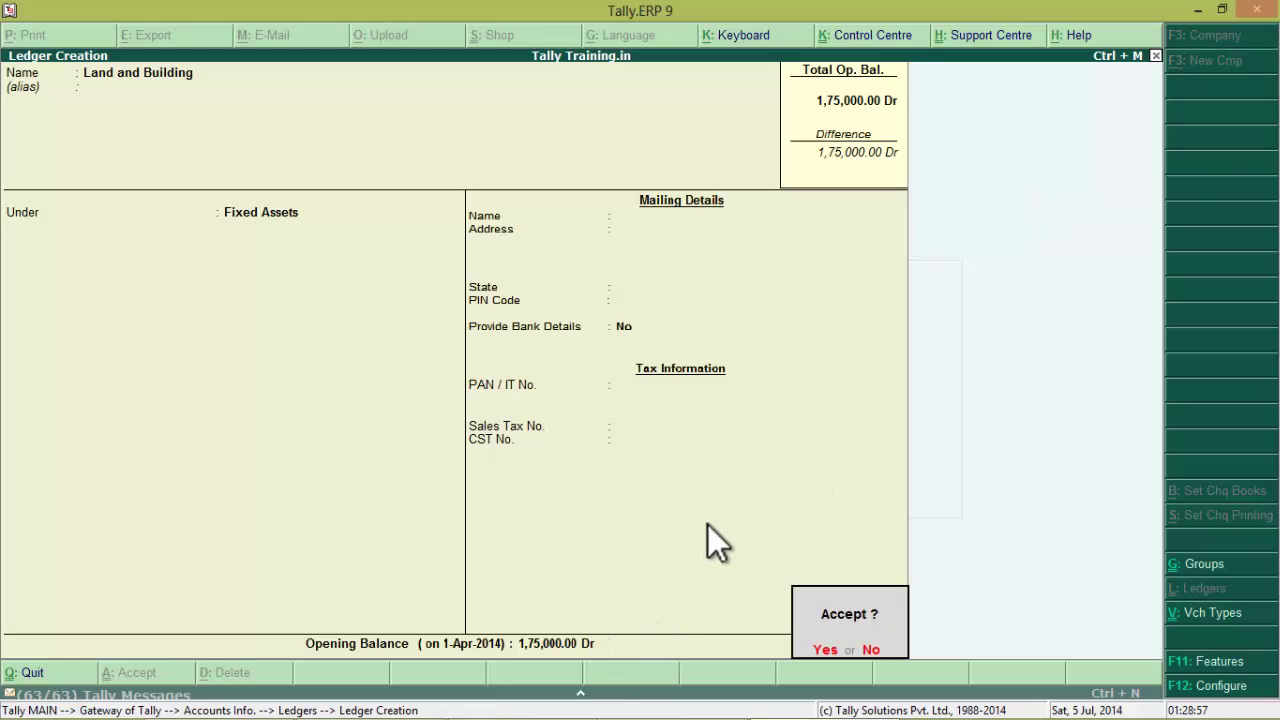
key("Return")
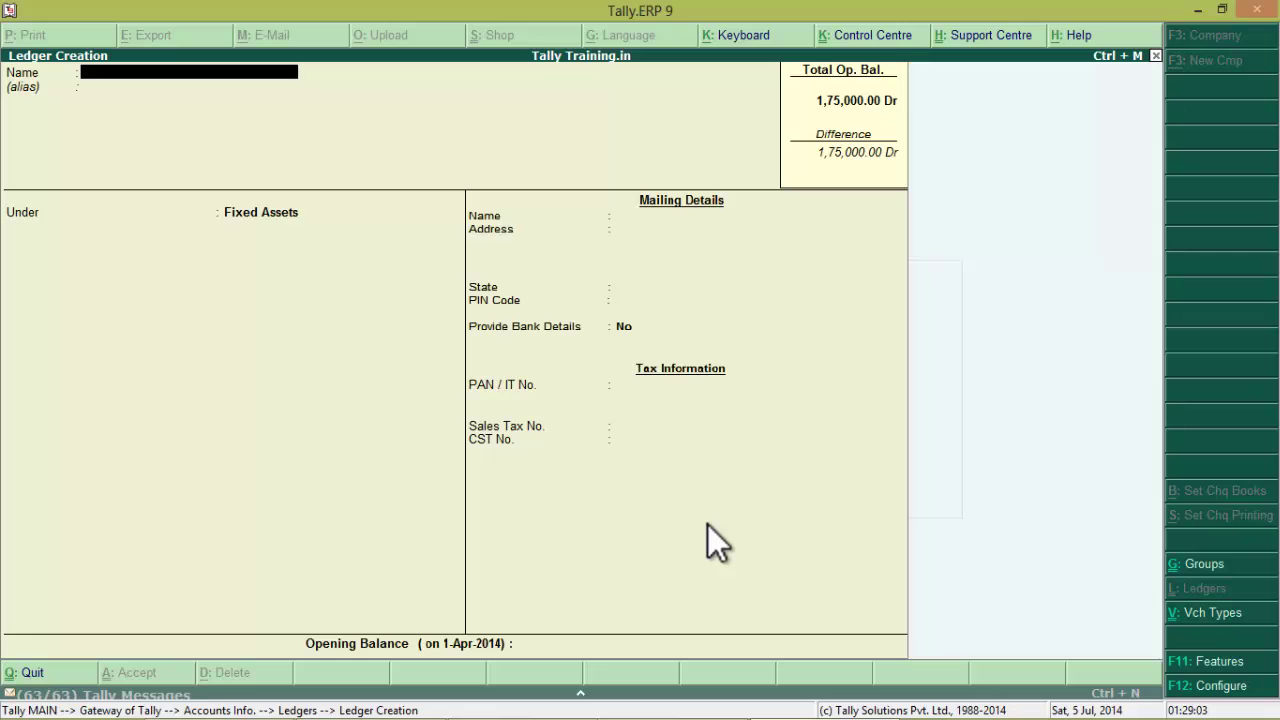
key("Escape")
key("Return")
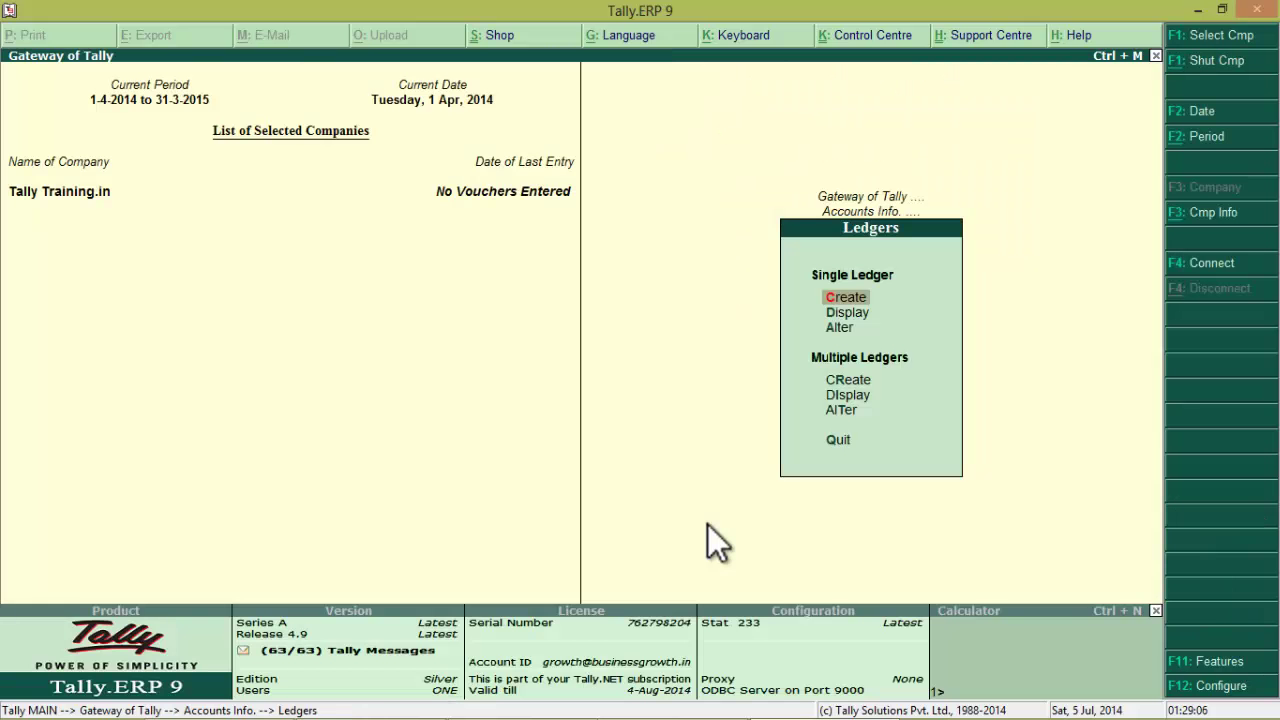
key("Escape")
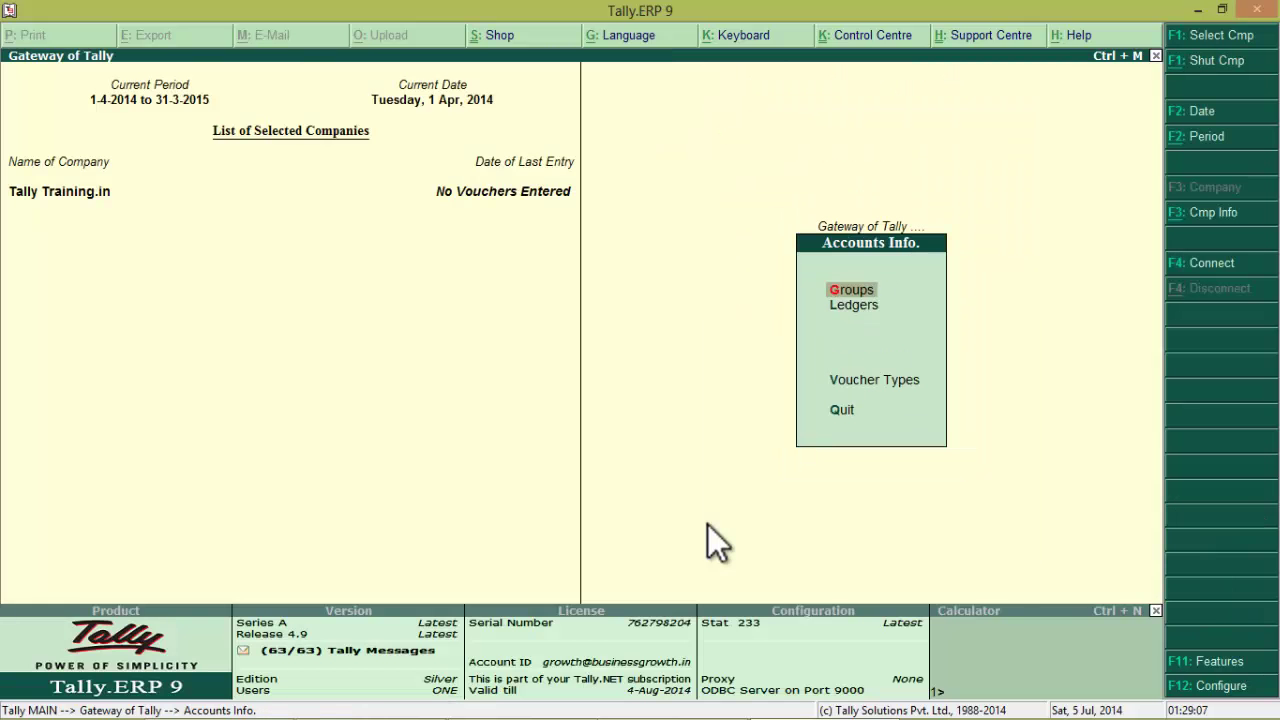
key("Escape")
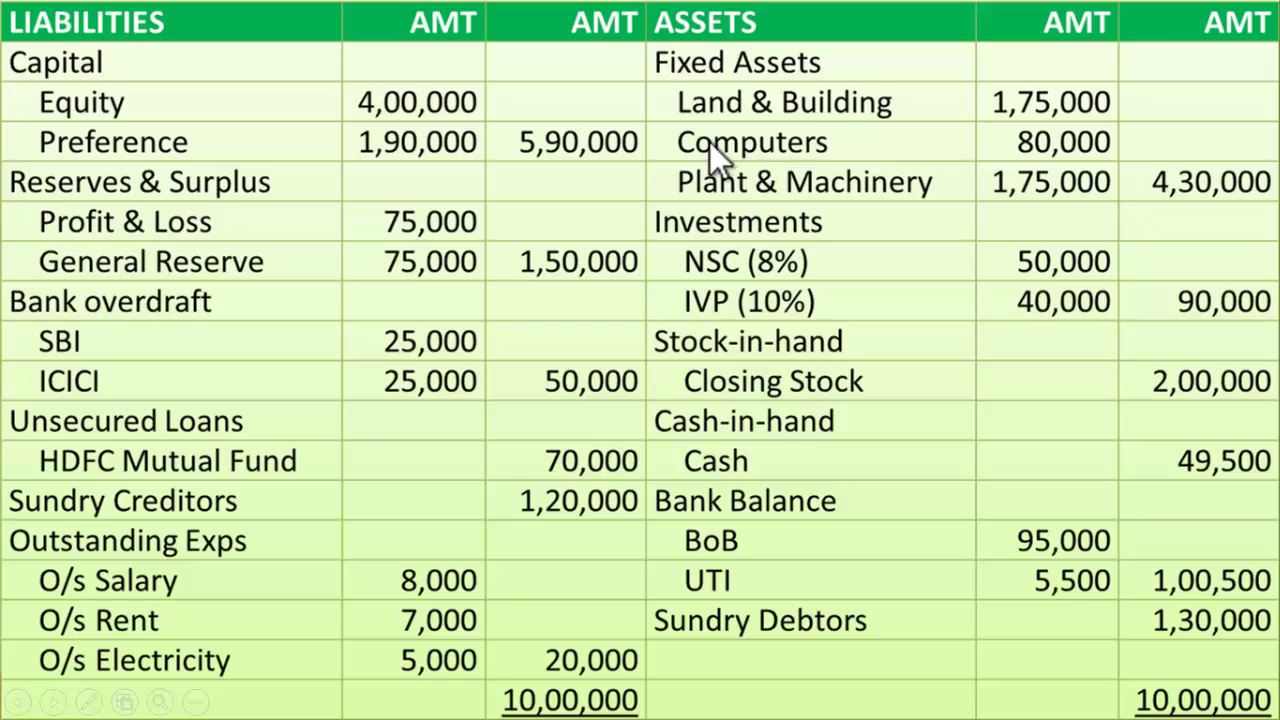
key("alt+Tab")
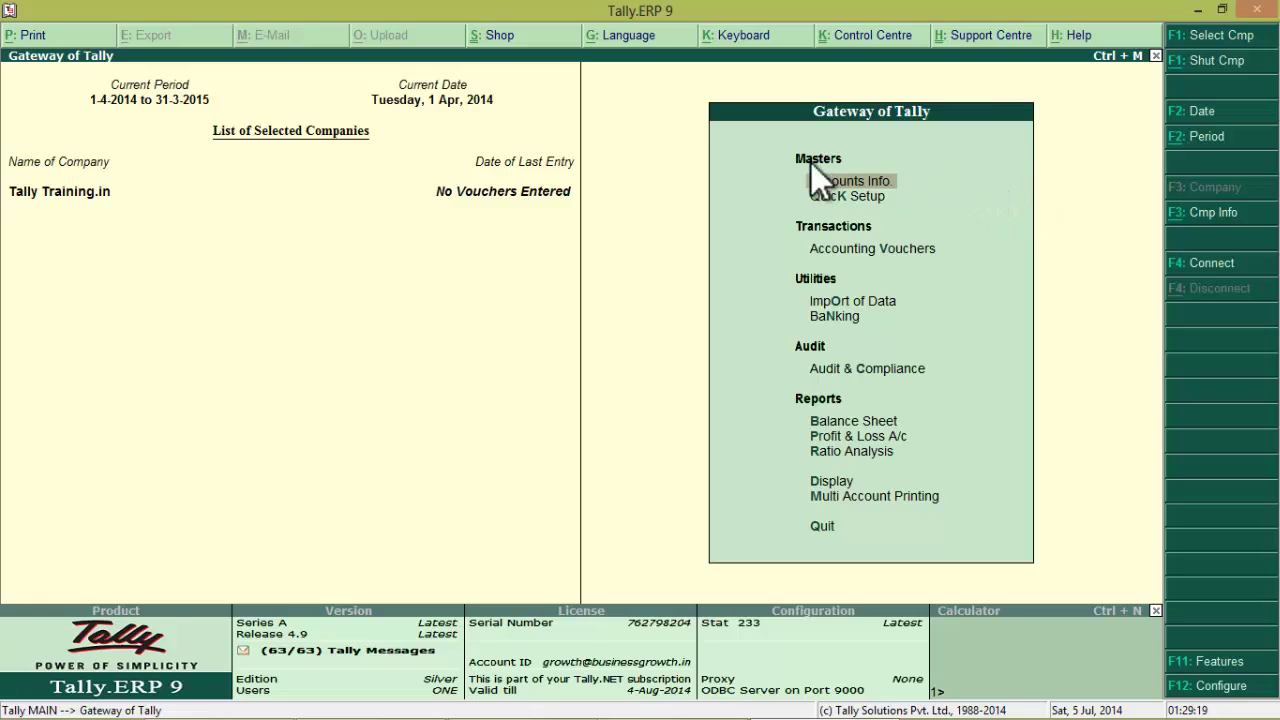
key("Return")
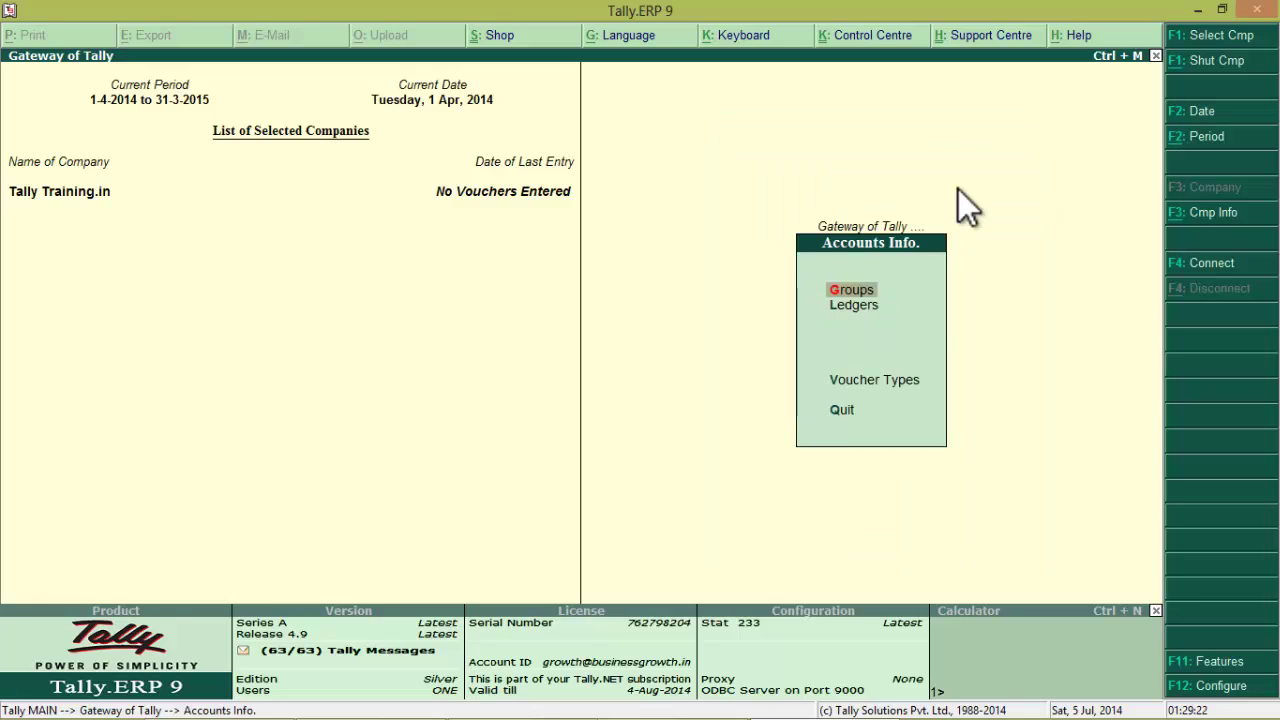
key("Down")
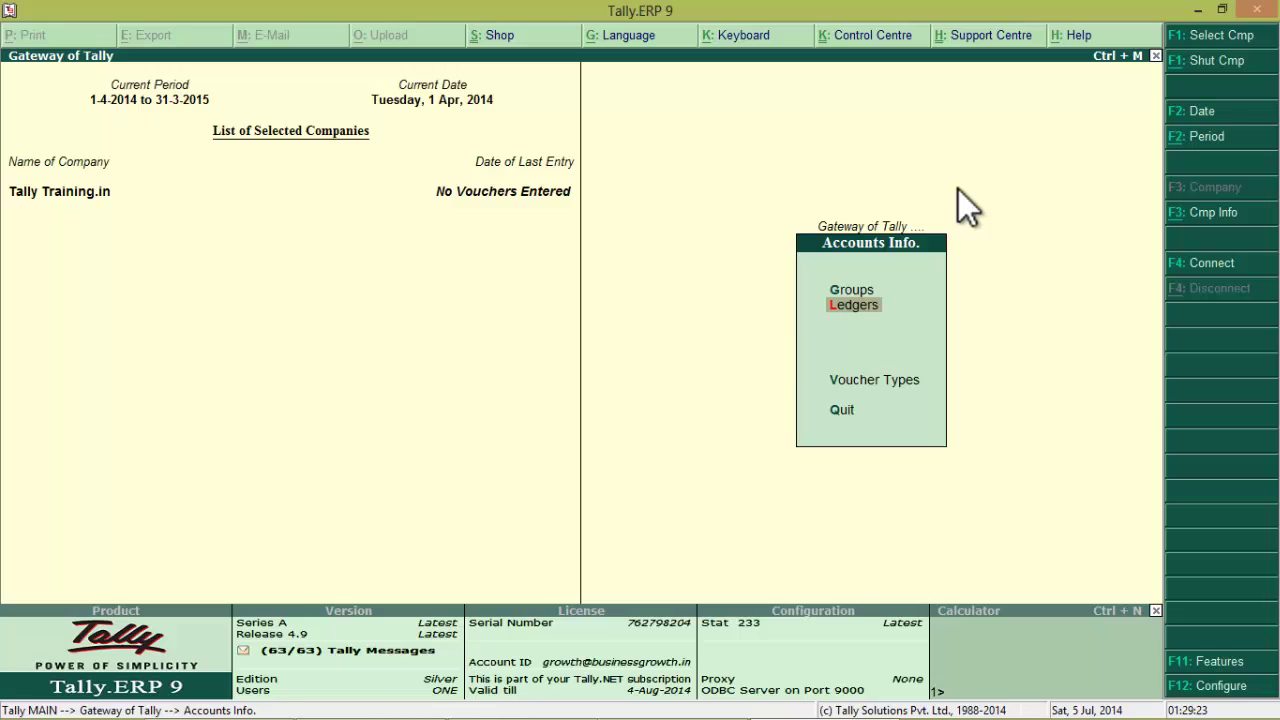
key("Return")
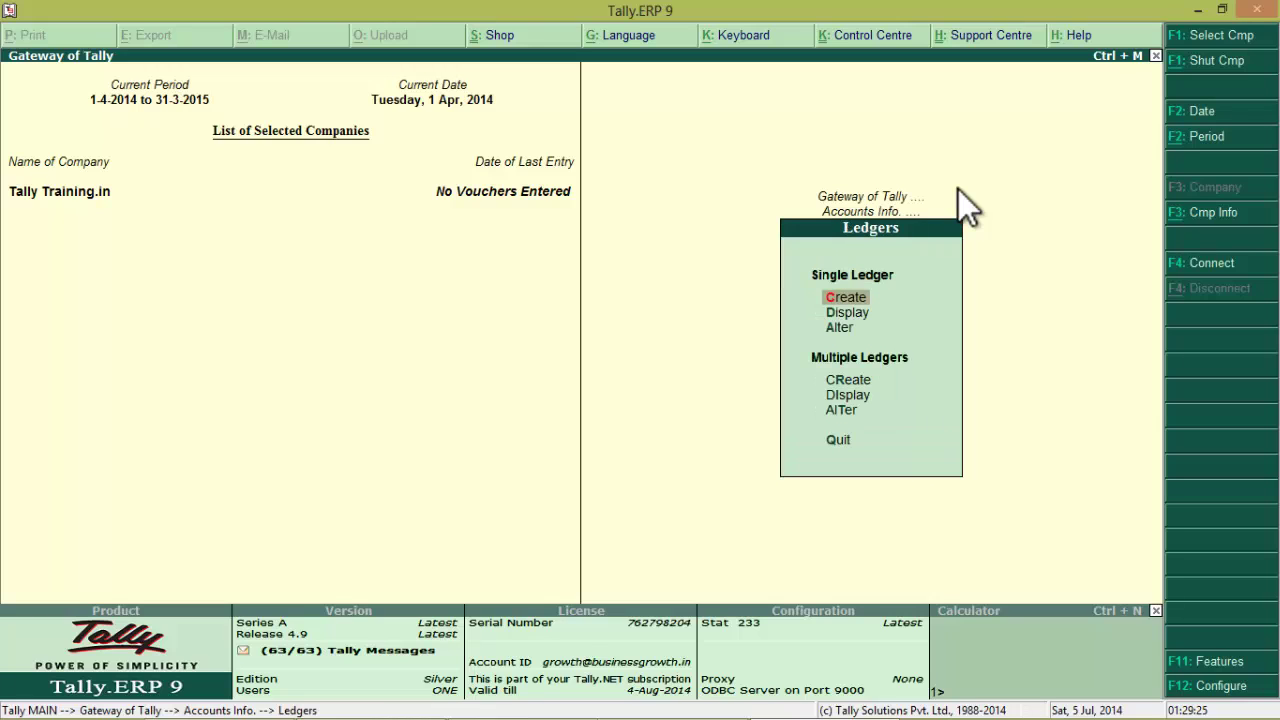
left_click(880, 296)
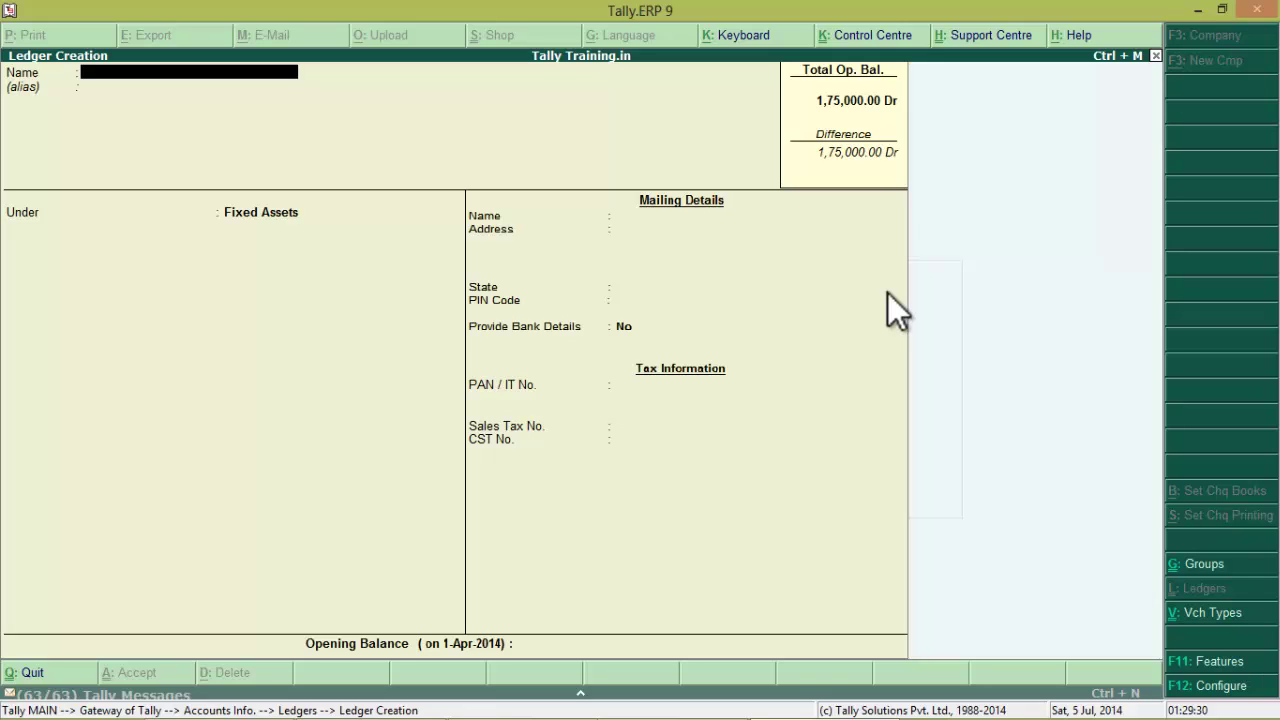
Enter the Computers ledger under Fixed Assets with bank details off and an 80,000 Dr opening balance
type("Computers")
key("Return")
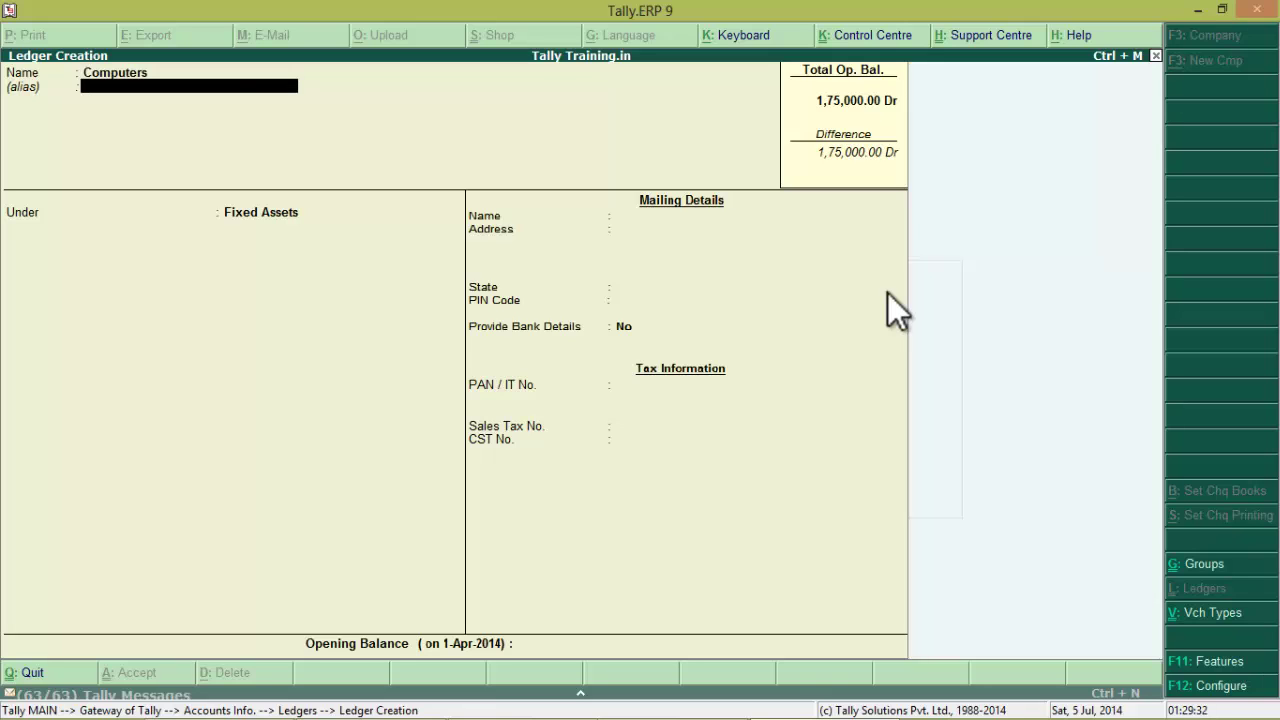
key("Return")
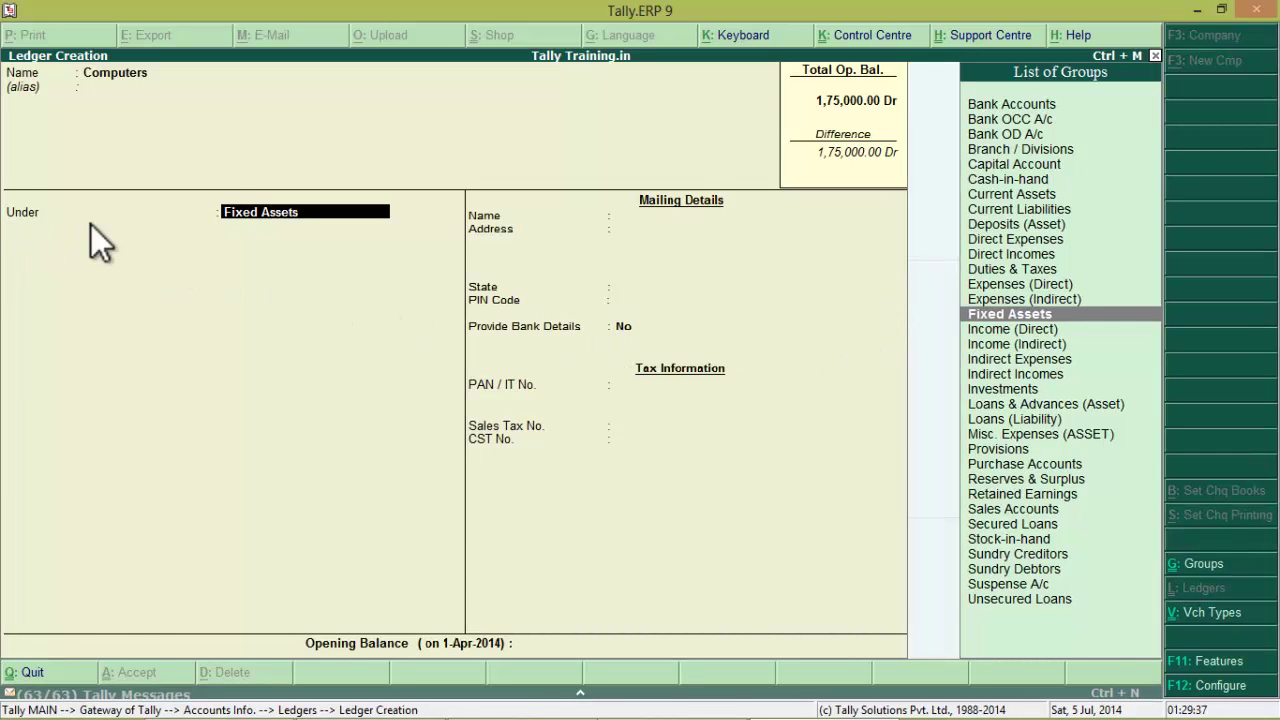
key("alt+Tab")
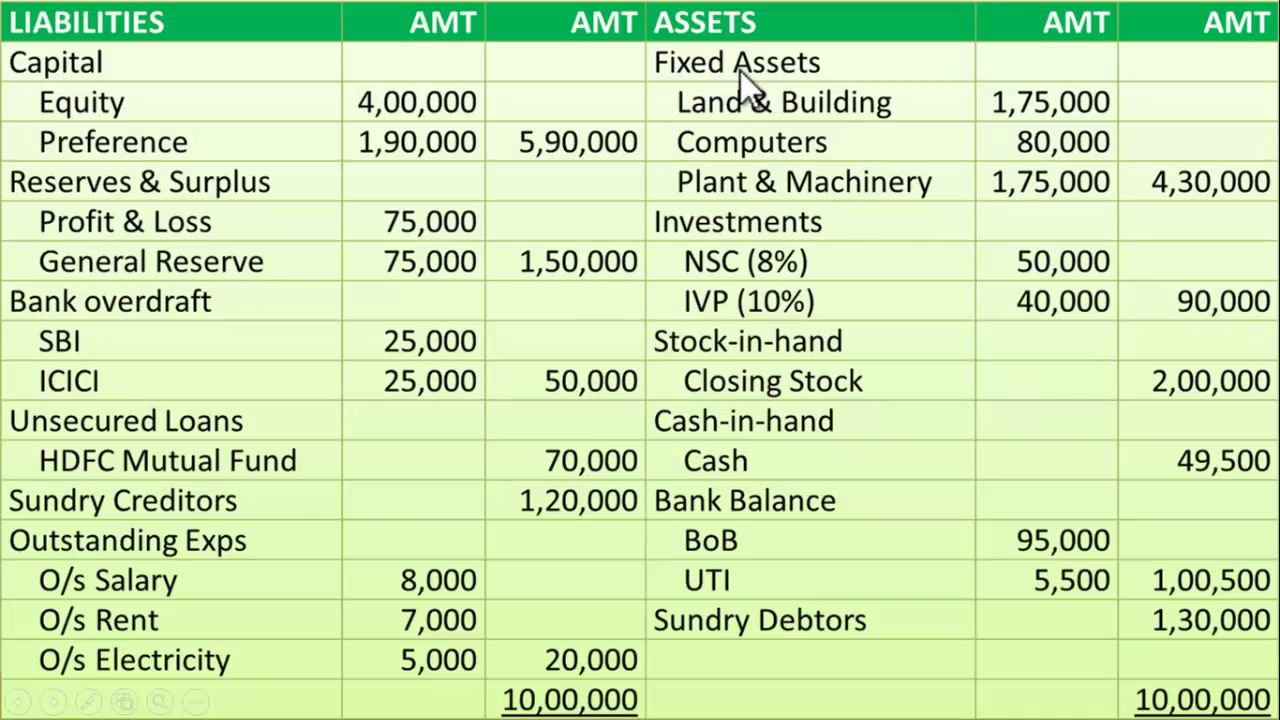
key("alt+Tab")
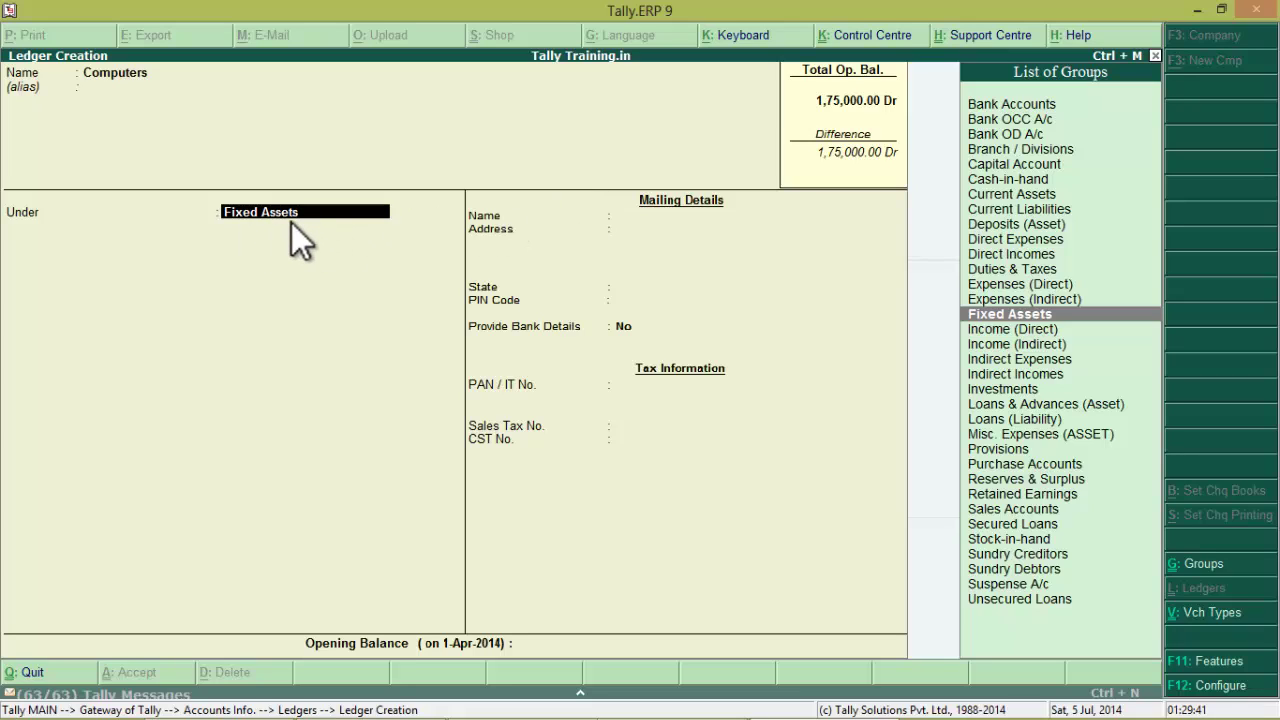
key("Return")
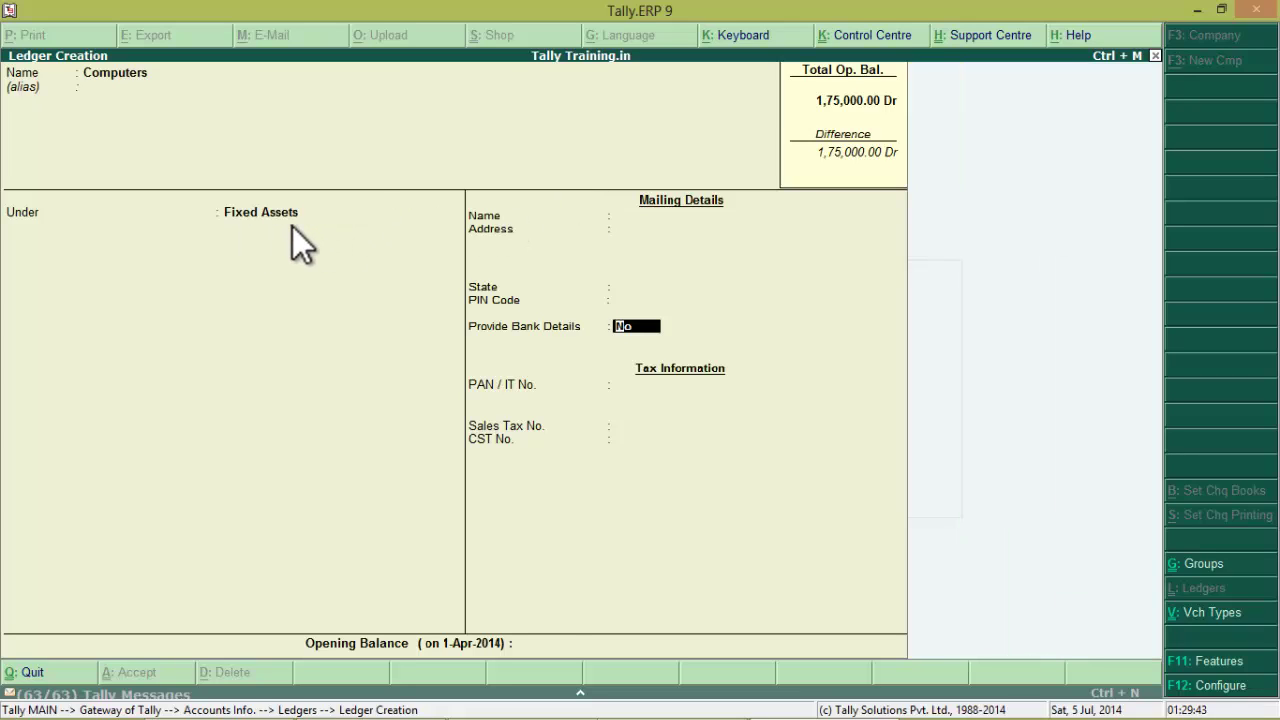
key("Return")
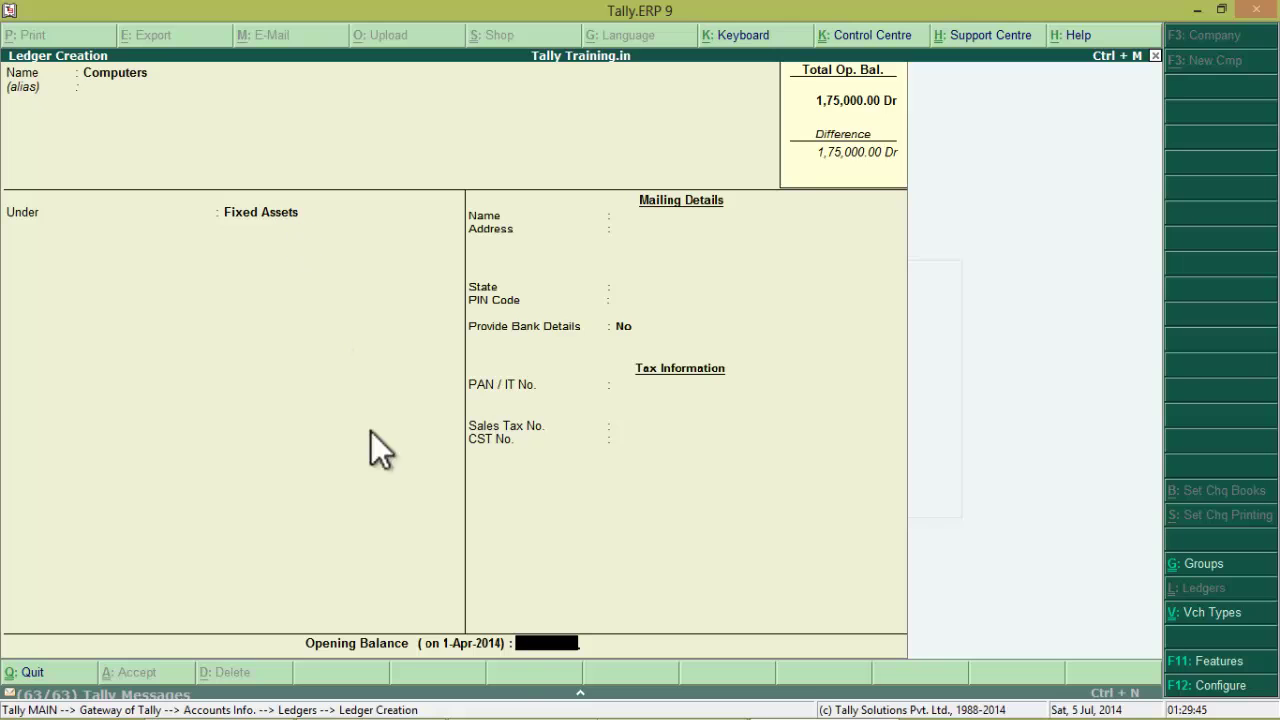
key("alt+Tab")
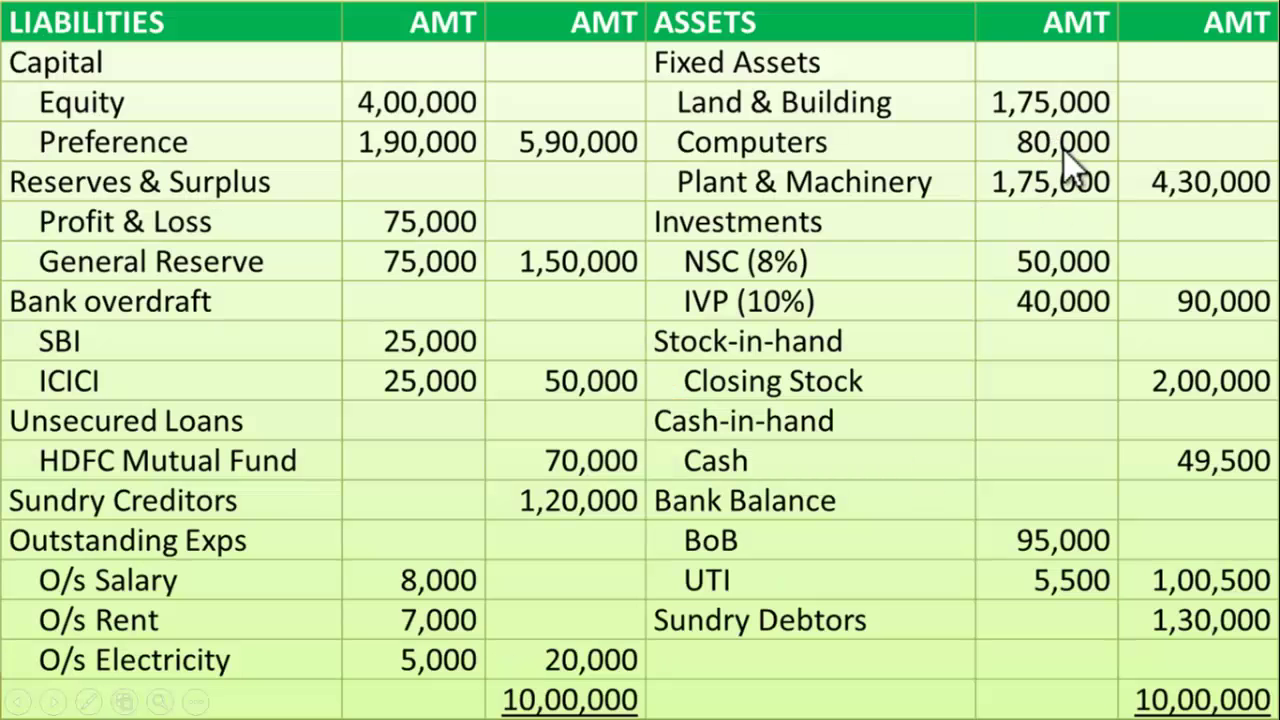
key("alt+Tab")
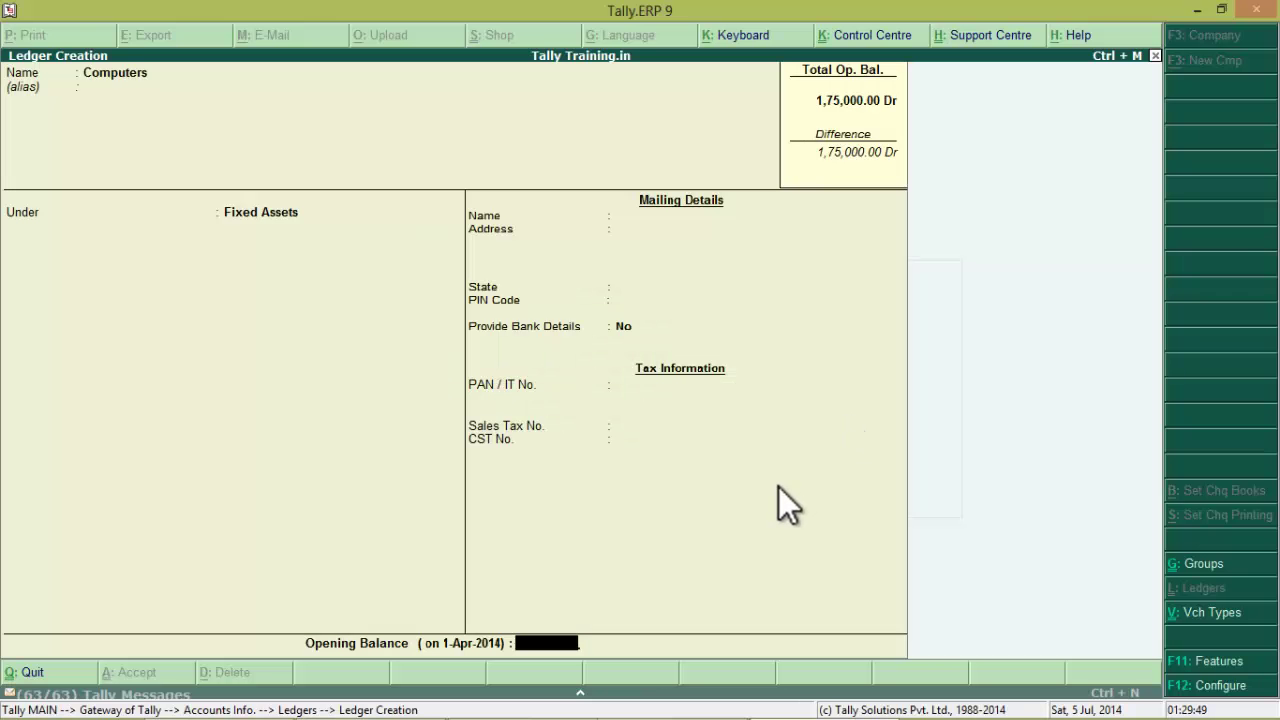
type("80000")
key("Return")
key("Return")
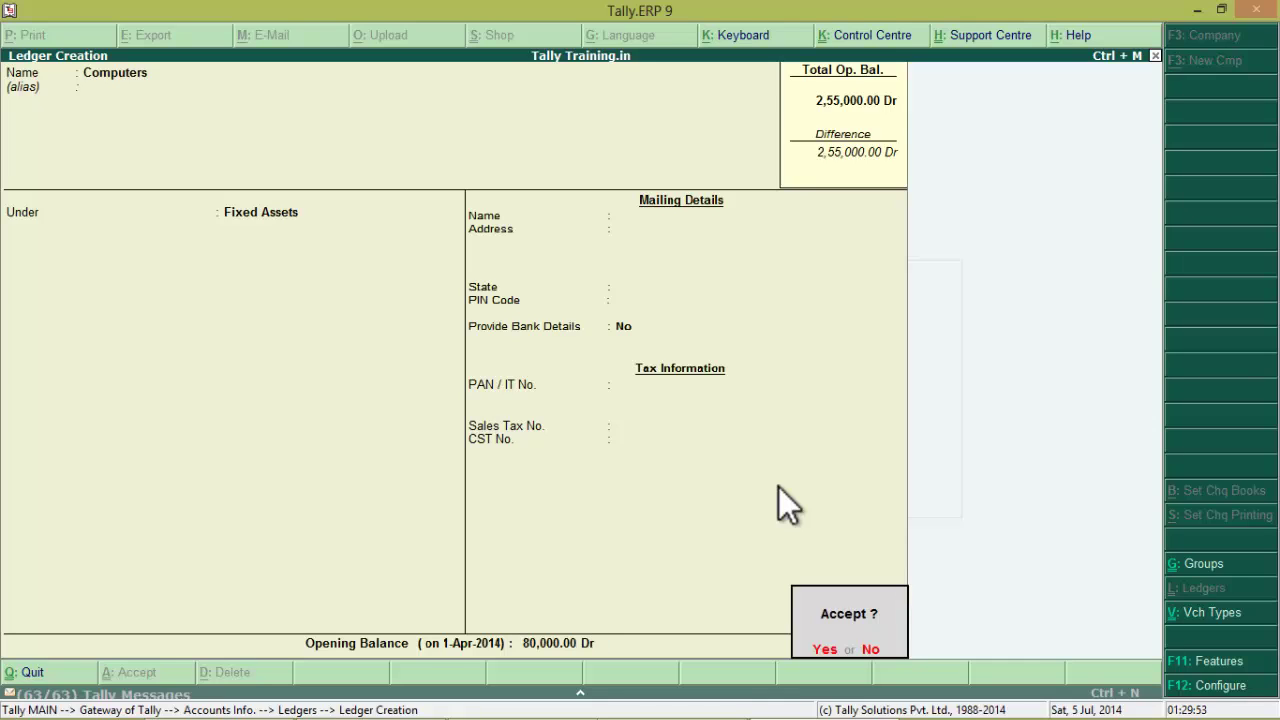
Save the Computers ledger and start Plant and Machinery under Fixed Assets
key("y")
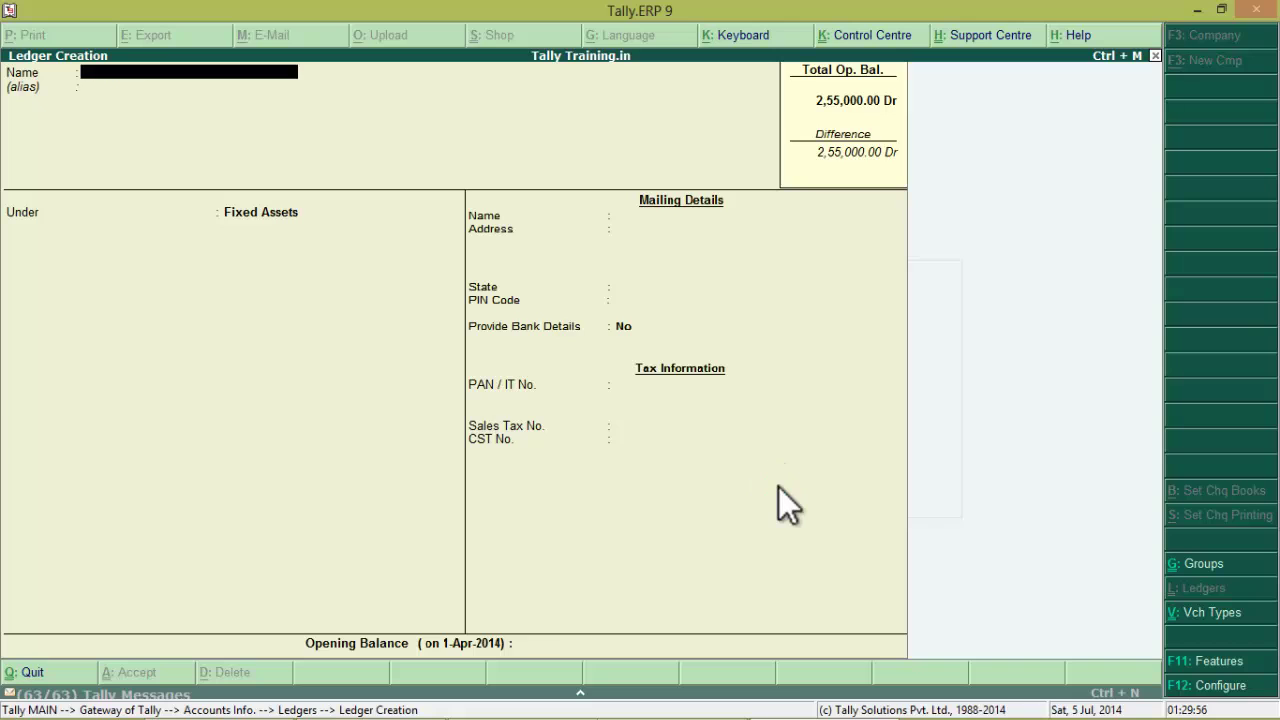
key("alt+Tab")
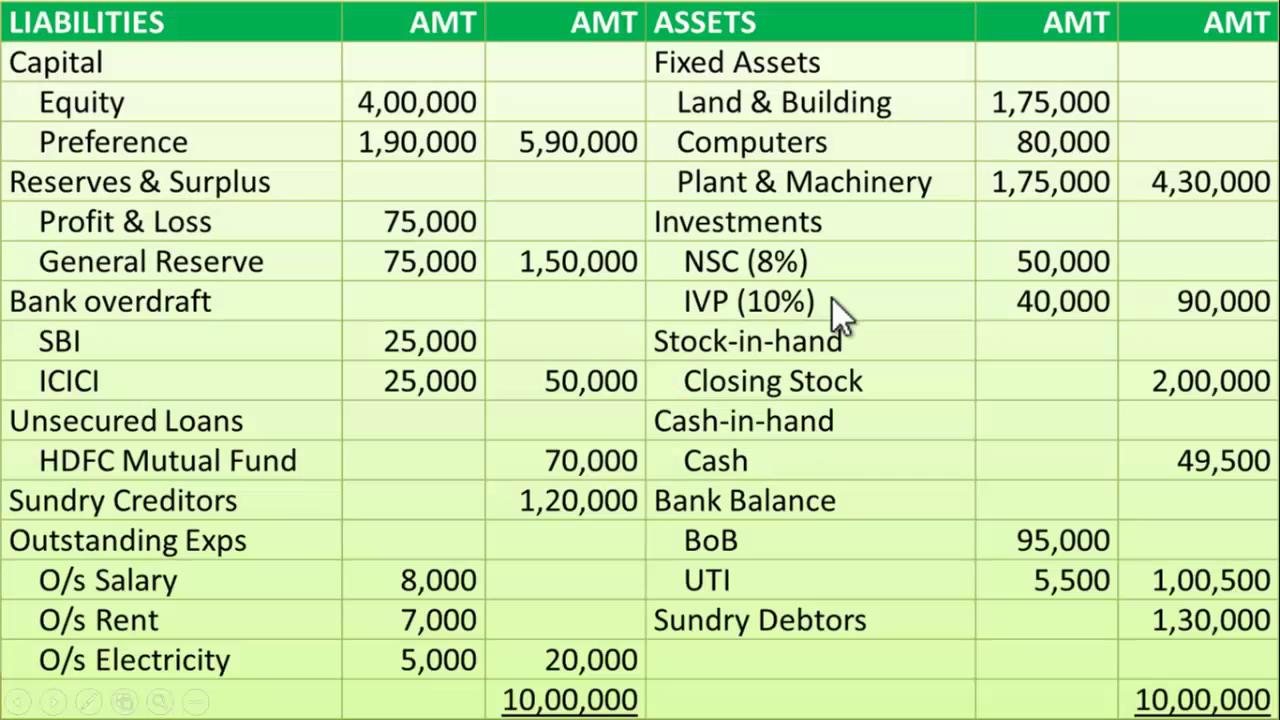
key("alt+Tab")
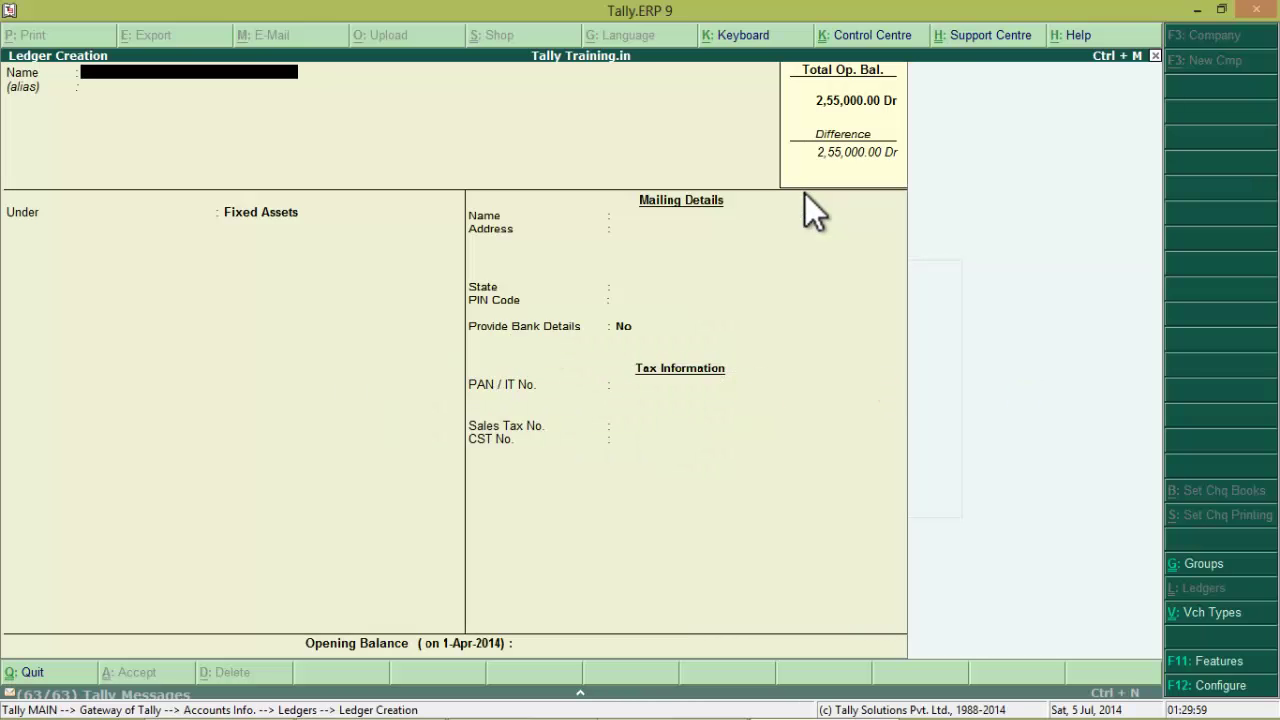
type("Plant and Machinery")
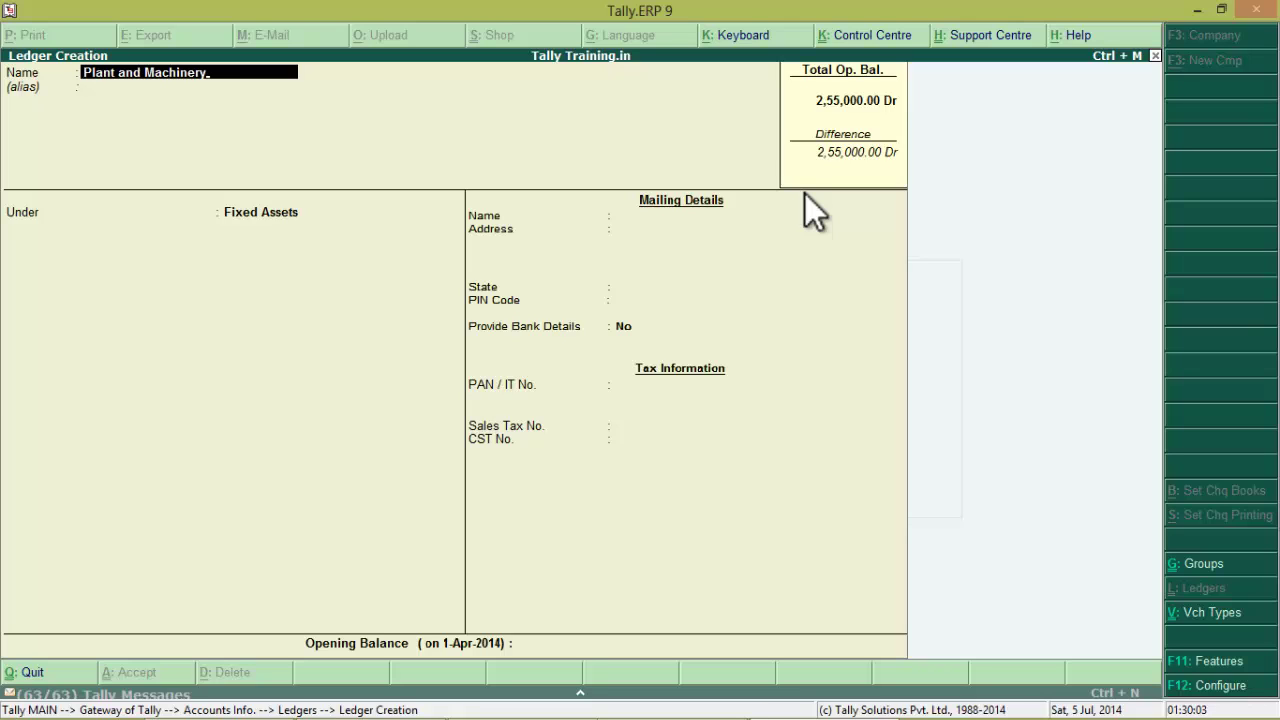
key("Return")
key("Return")
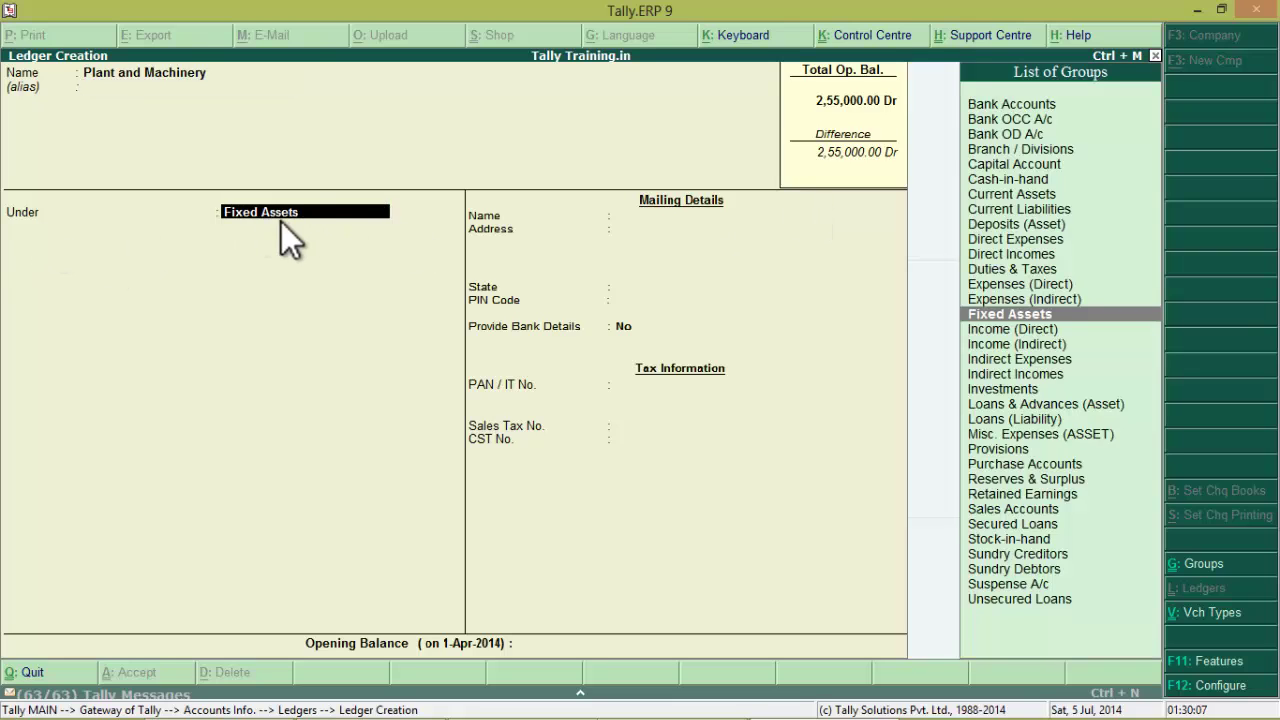
key("Return")
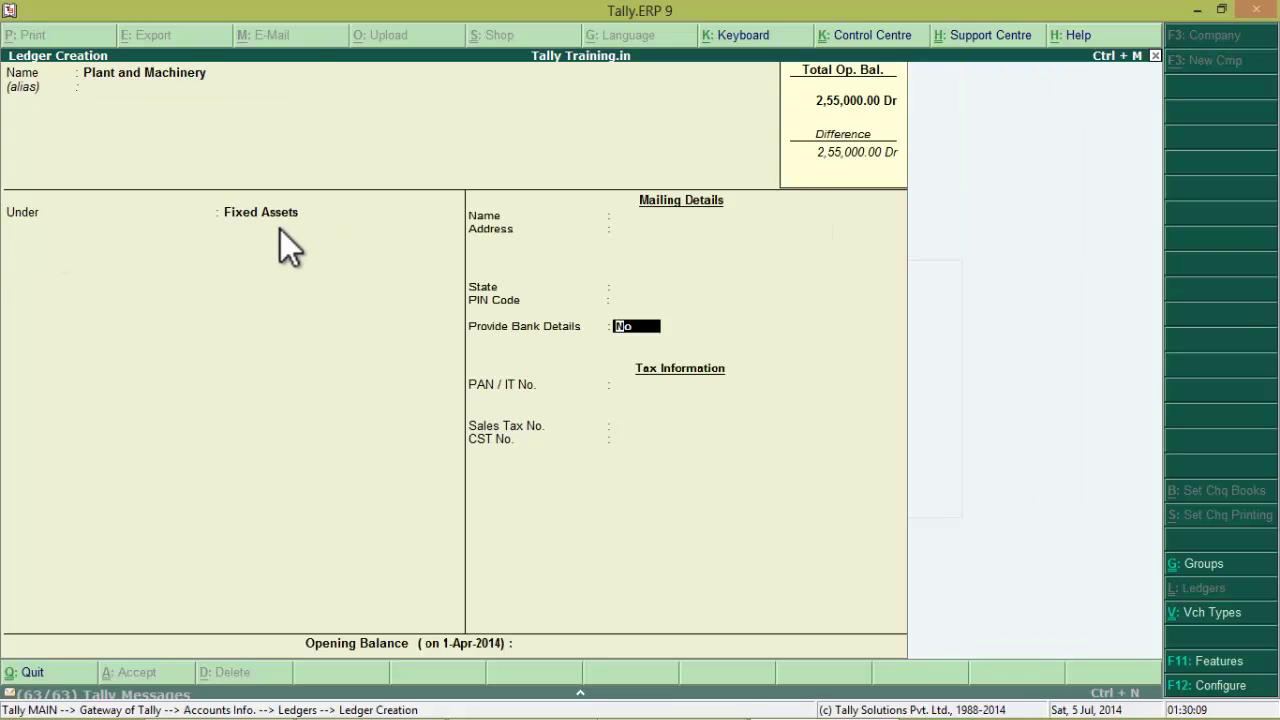
Give Plant and Machinery a 1,75,000 Dr opening balance and save the ledger
key("Return")
key("alt+Tab")
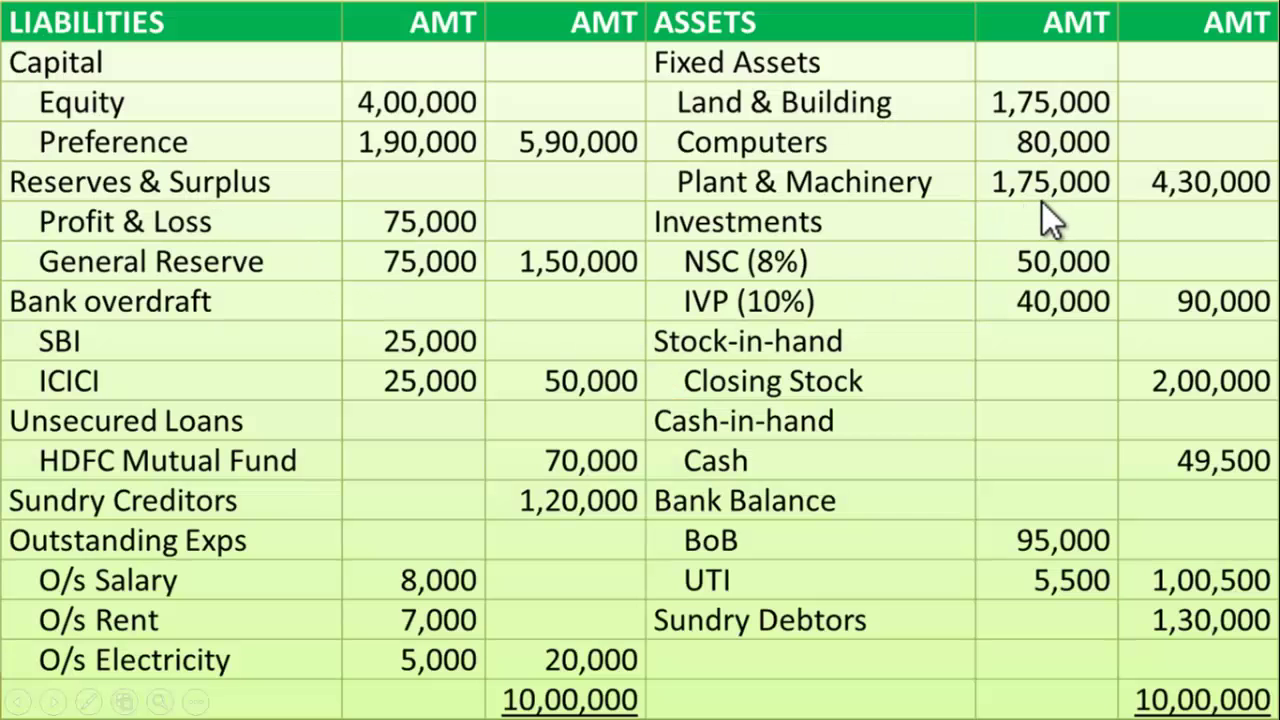
key("alt+Tab")
type("1")
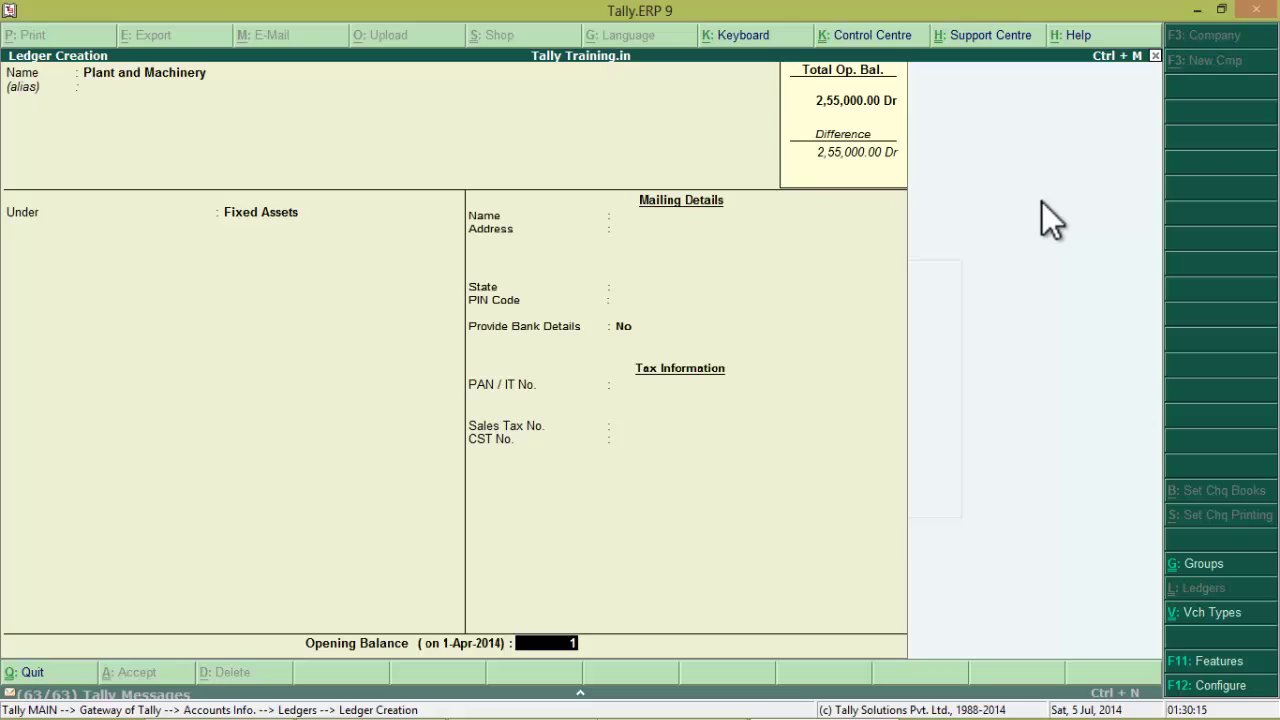
type("75000")
key("Return")
key("Return")
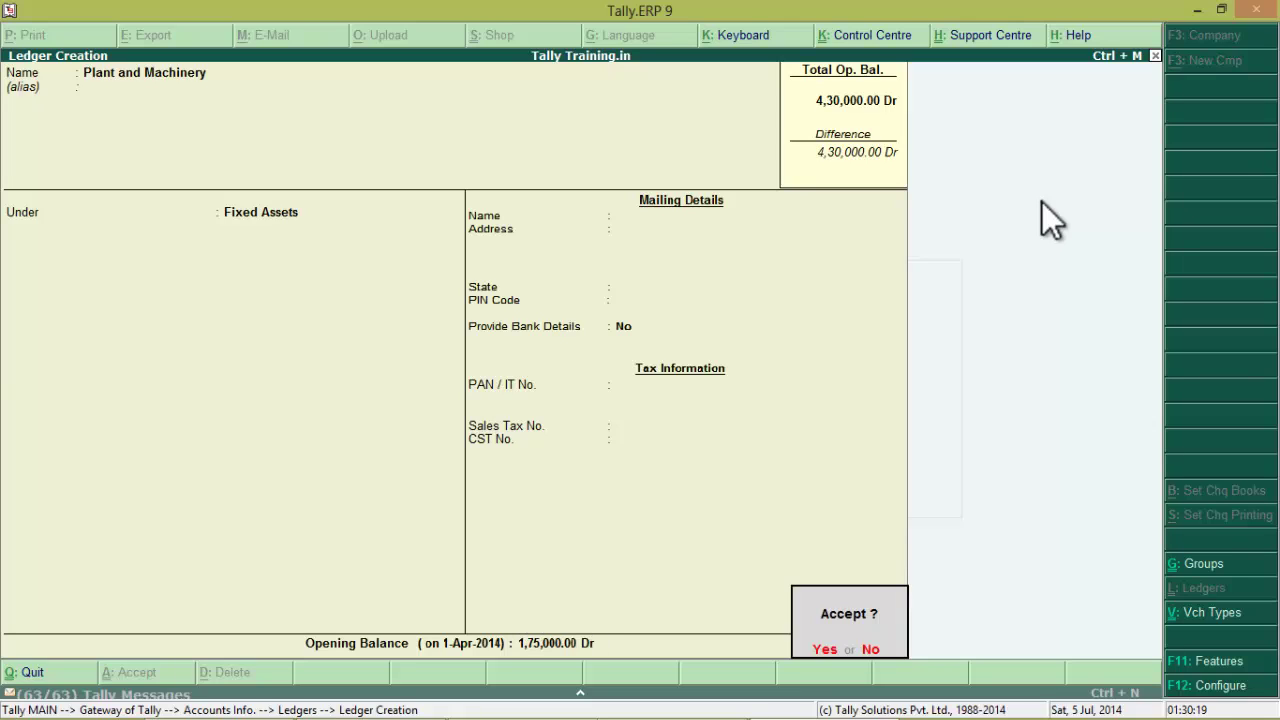
key("Return")
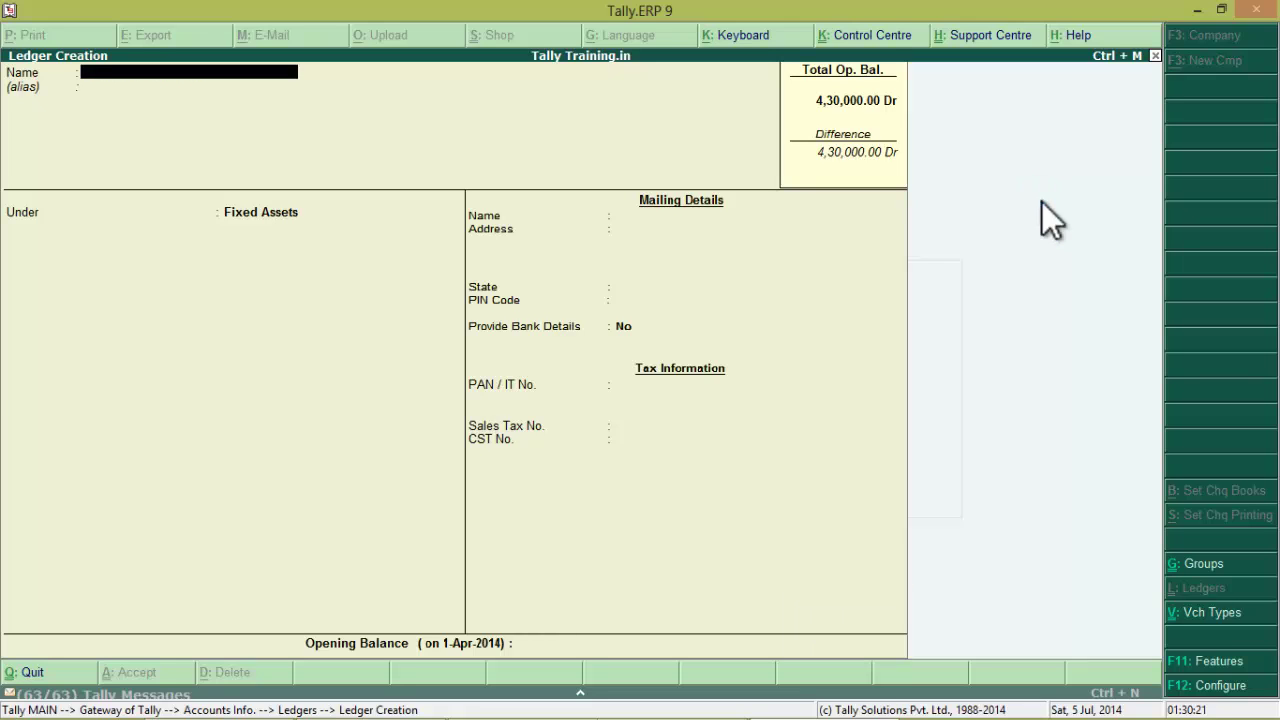
key("Escape")
key("Return")
key("Escape")
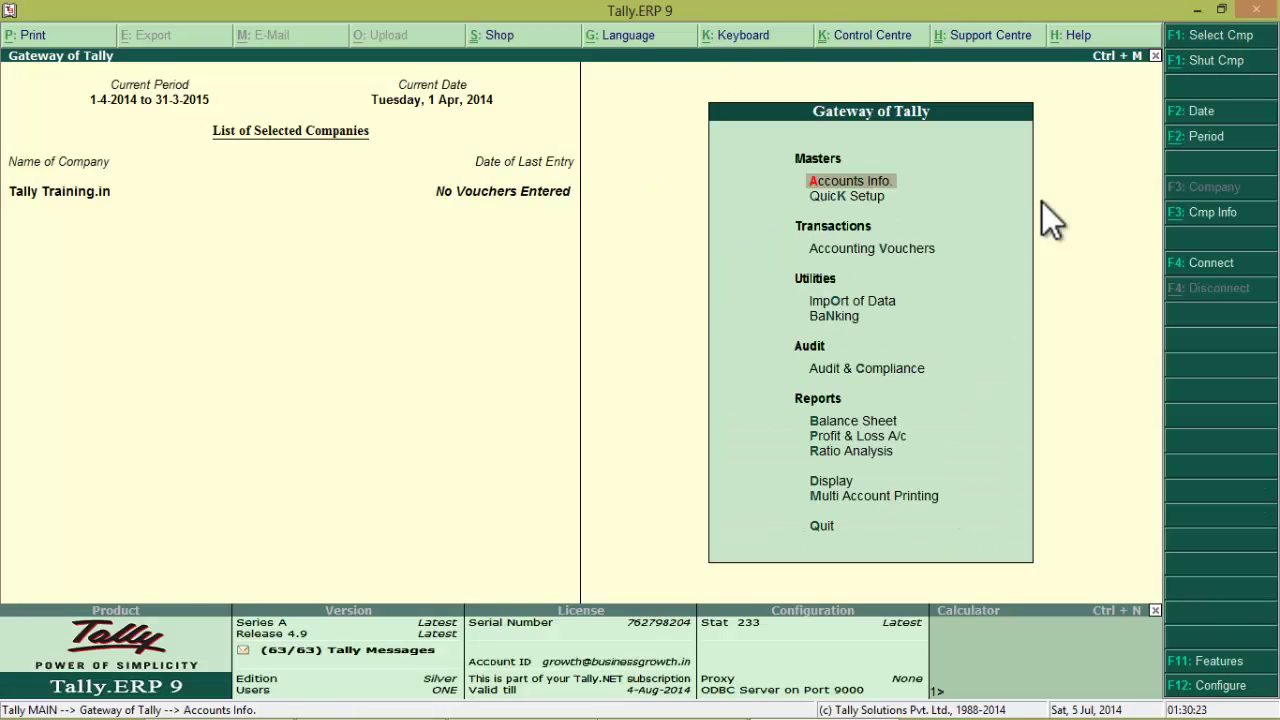
key("alt+Tab")
left_click(914, 182)
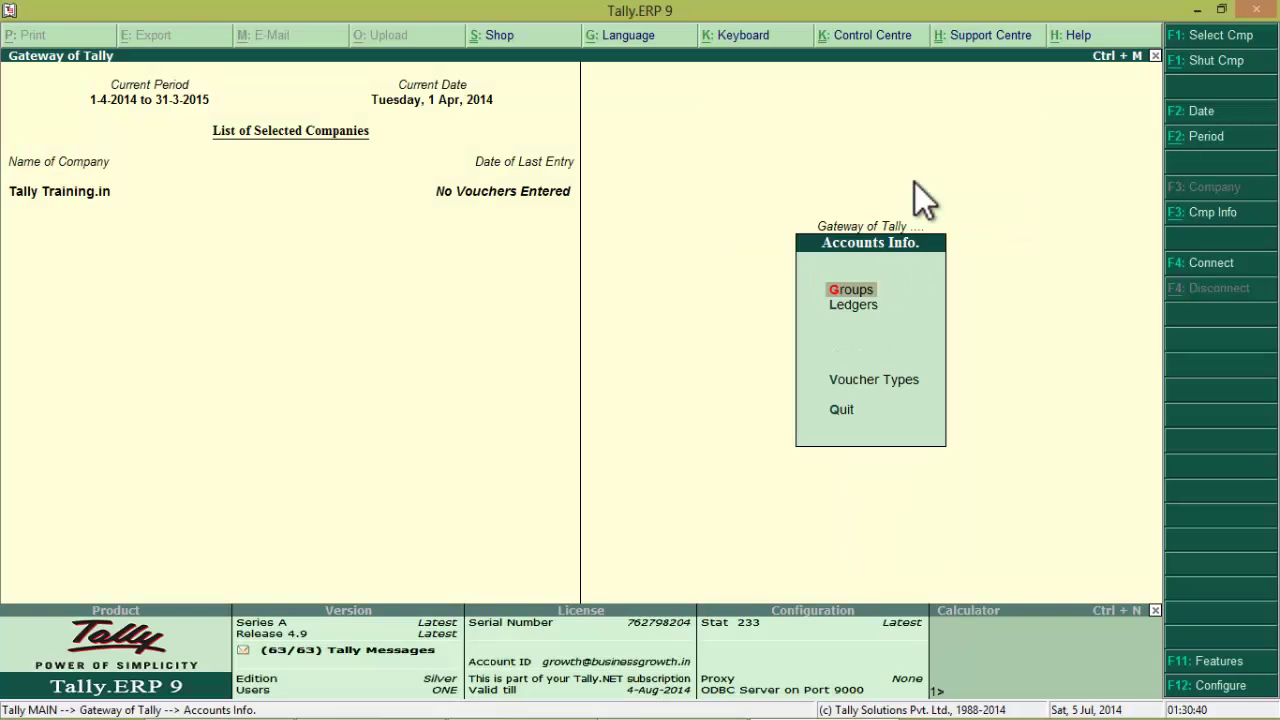
key("Return")
key("Return")
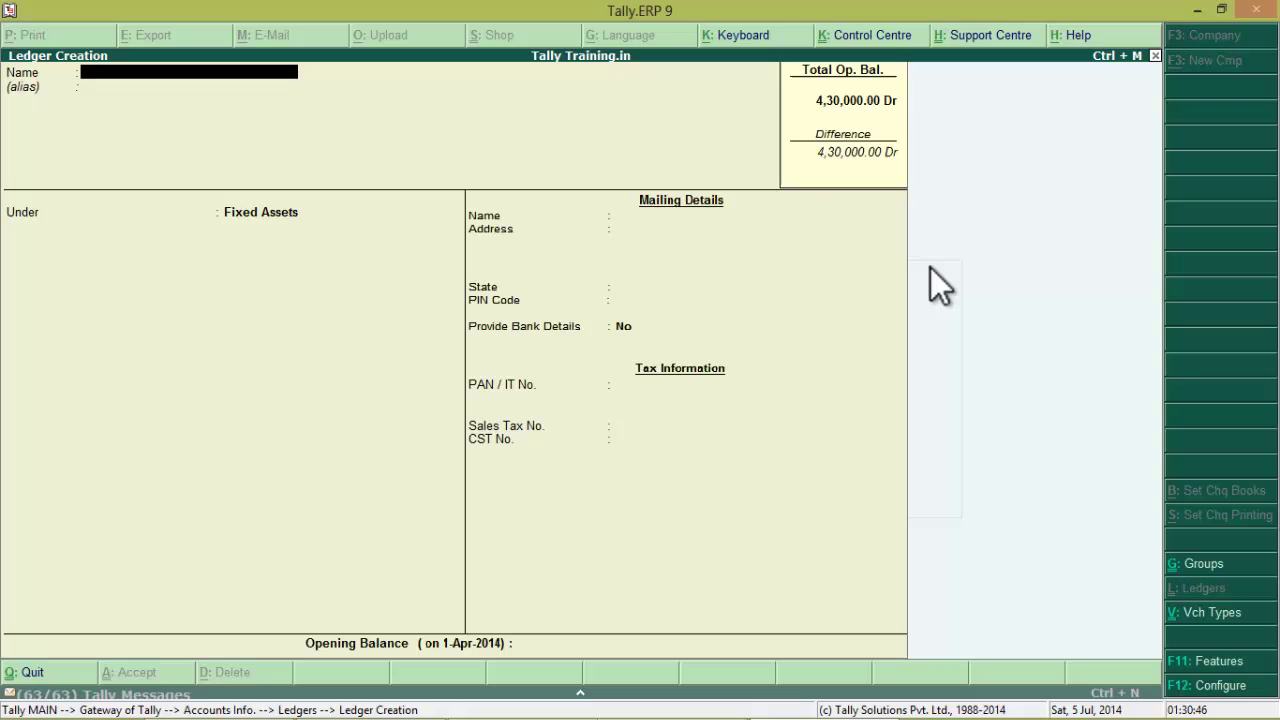
Name the ledger NSC (8%) and place it under the Investments group
type("NSC (8%)")
key("Return")
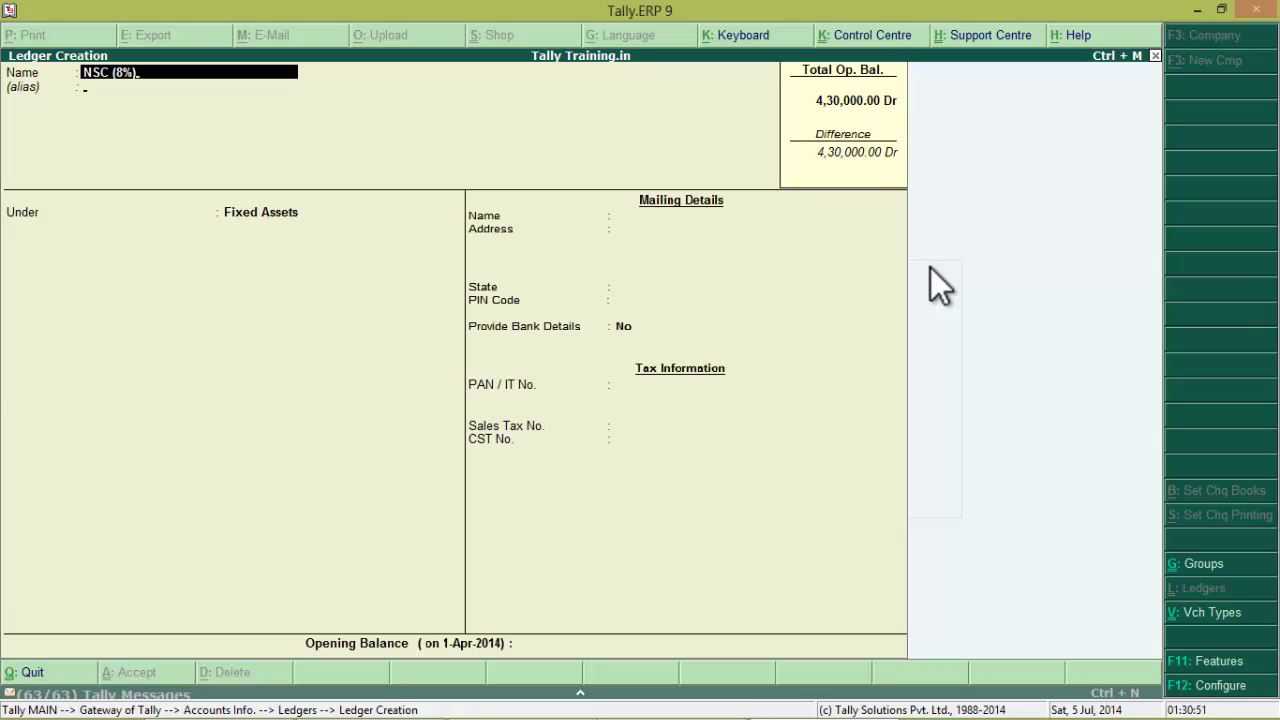
key("Return")
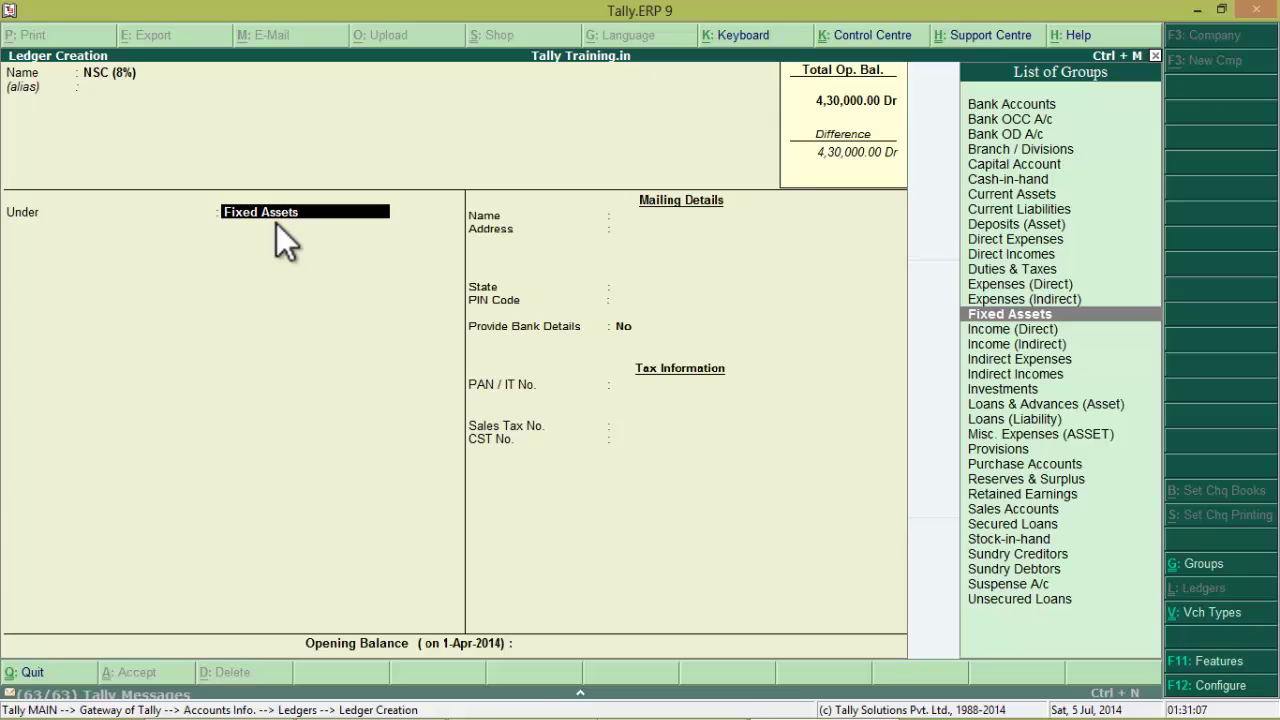
key("alt+Tab")
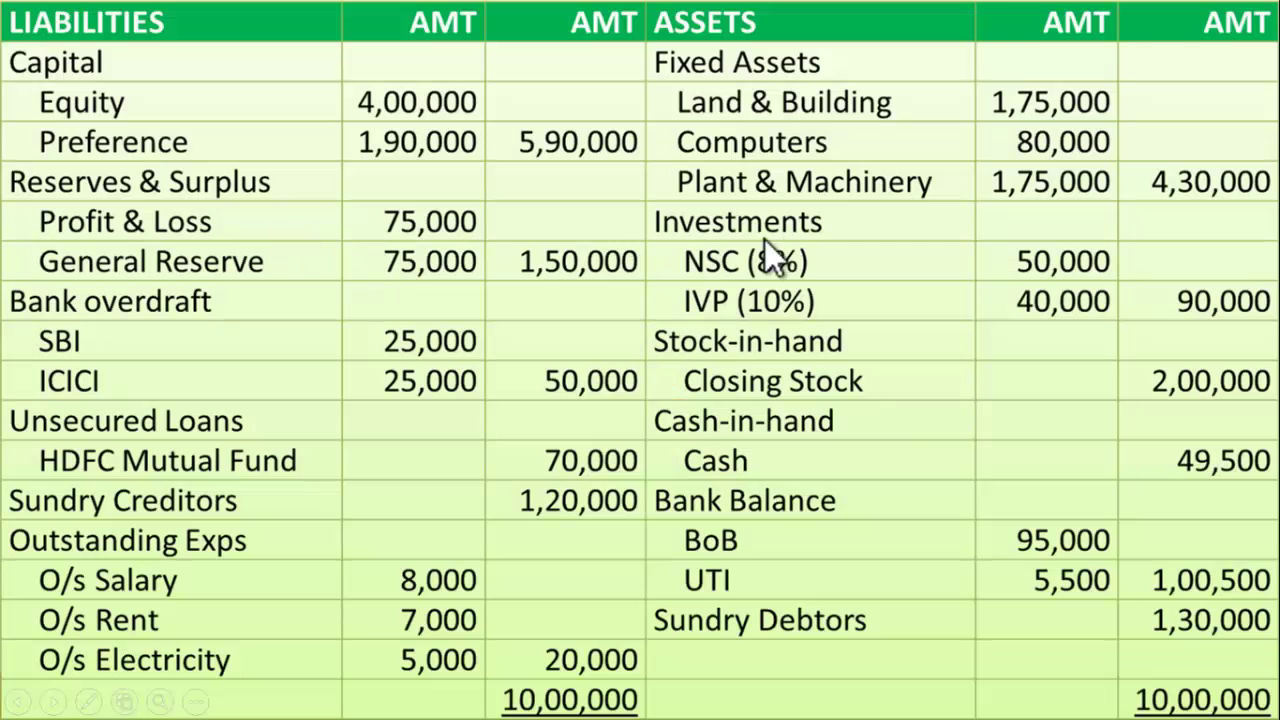
key("alt+Tab")
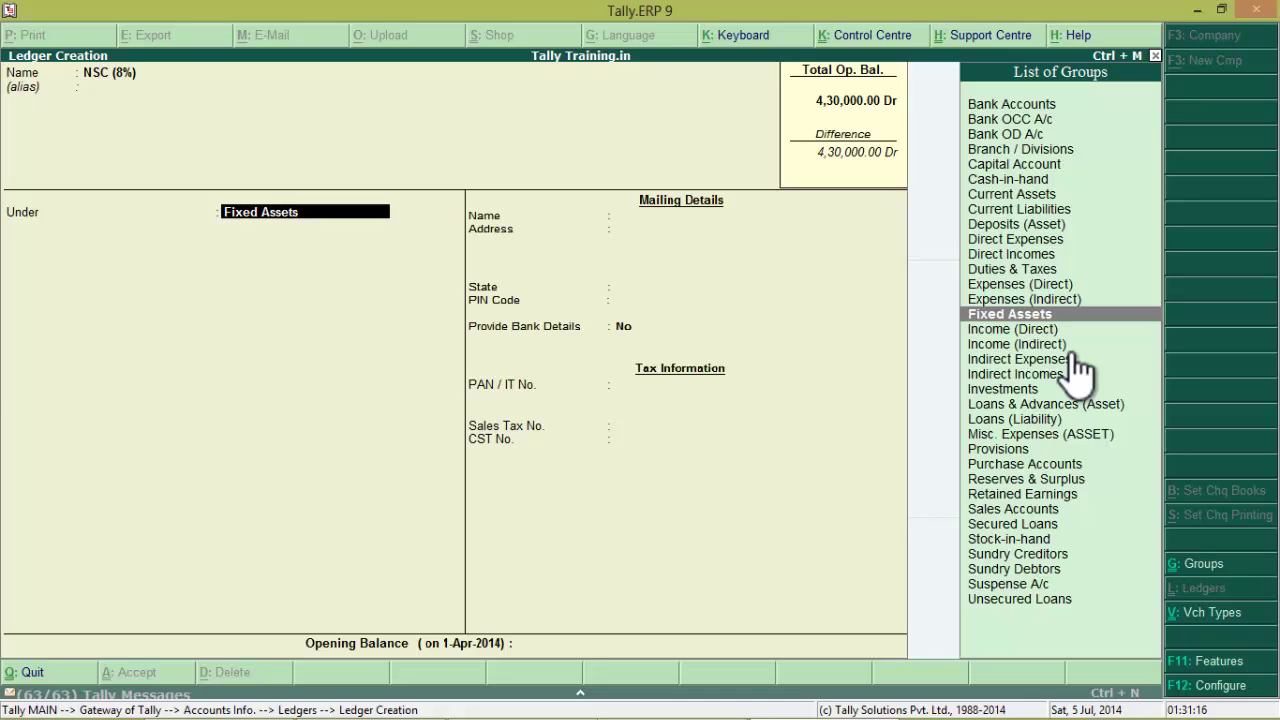
type("I")
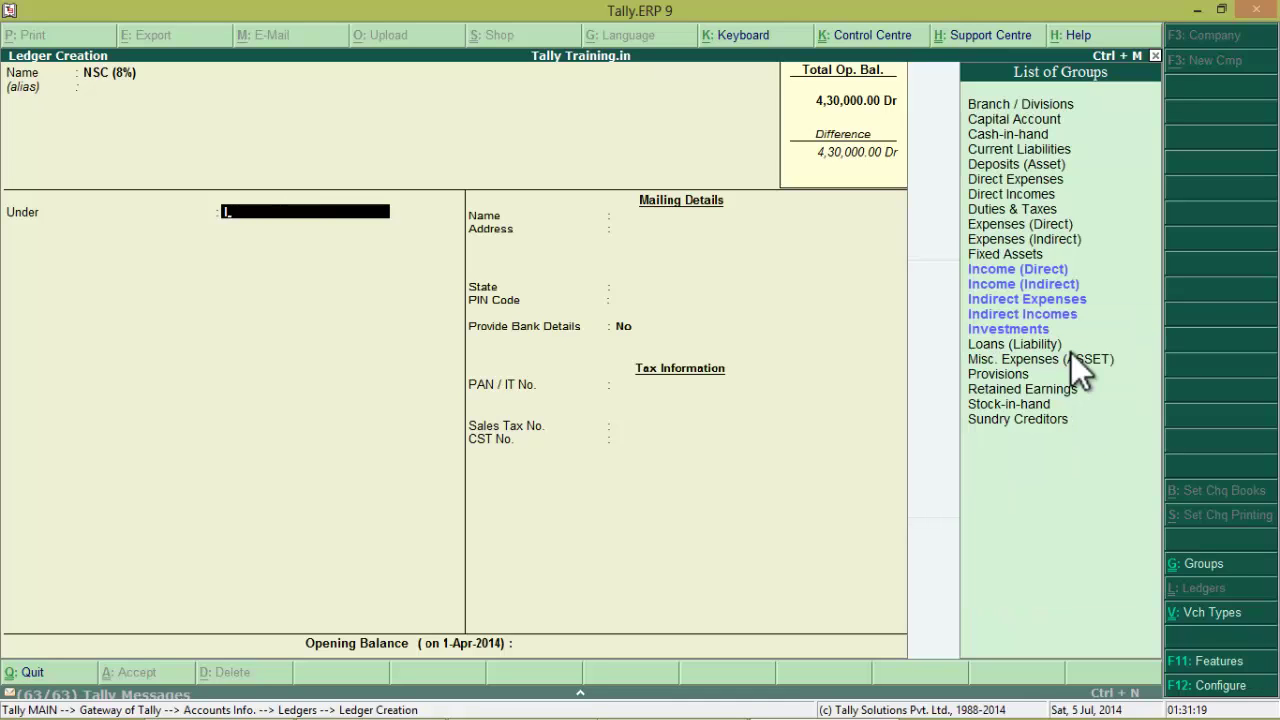
key("Down")
key("Down")
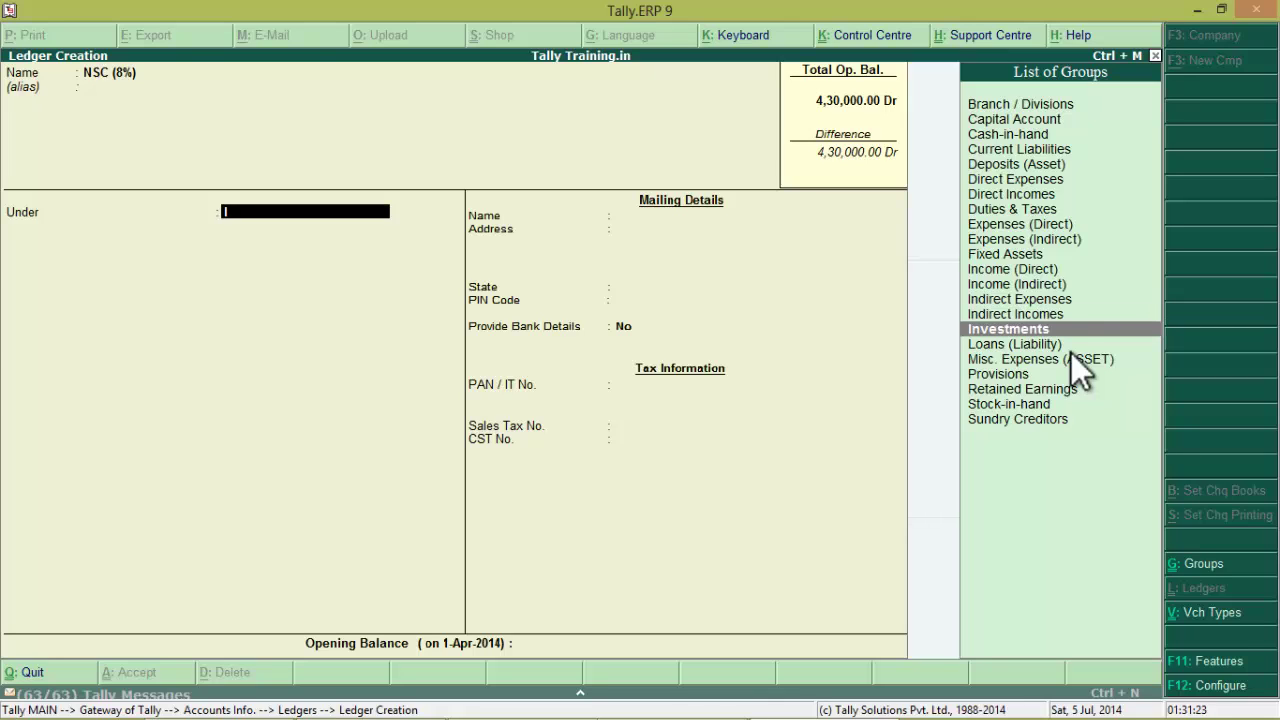
key("Return")
key("Return")
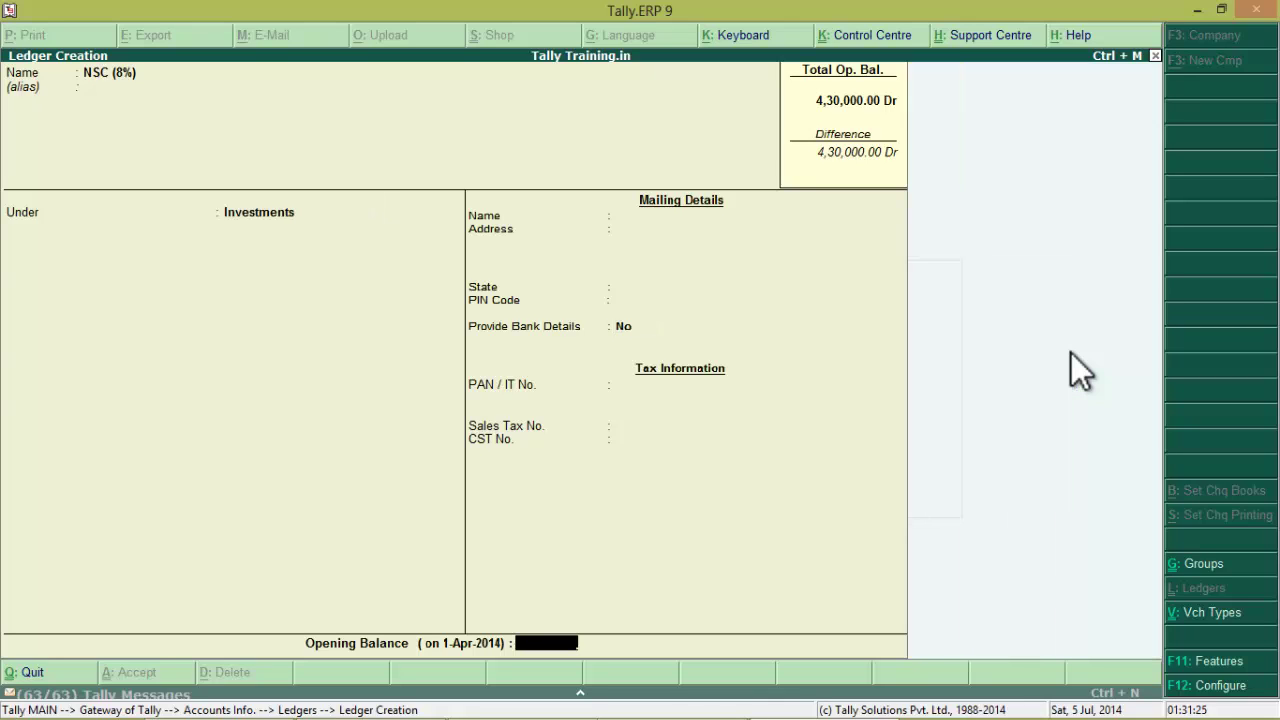
Enter a 50,000 Dr opening balance for NSC (8%)
key("alt+Tab")
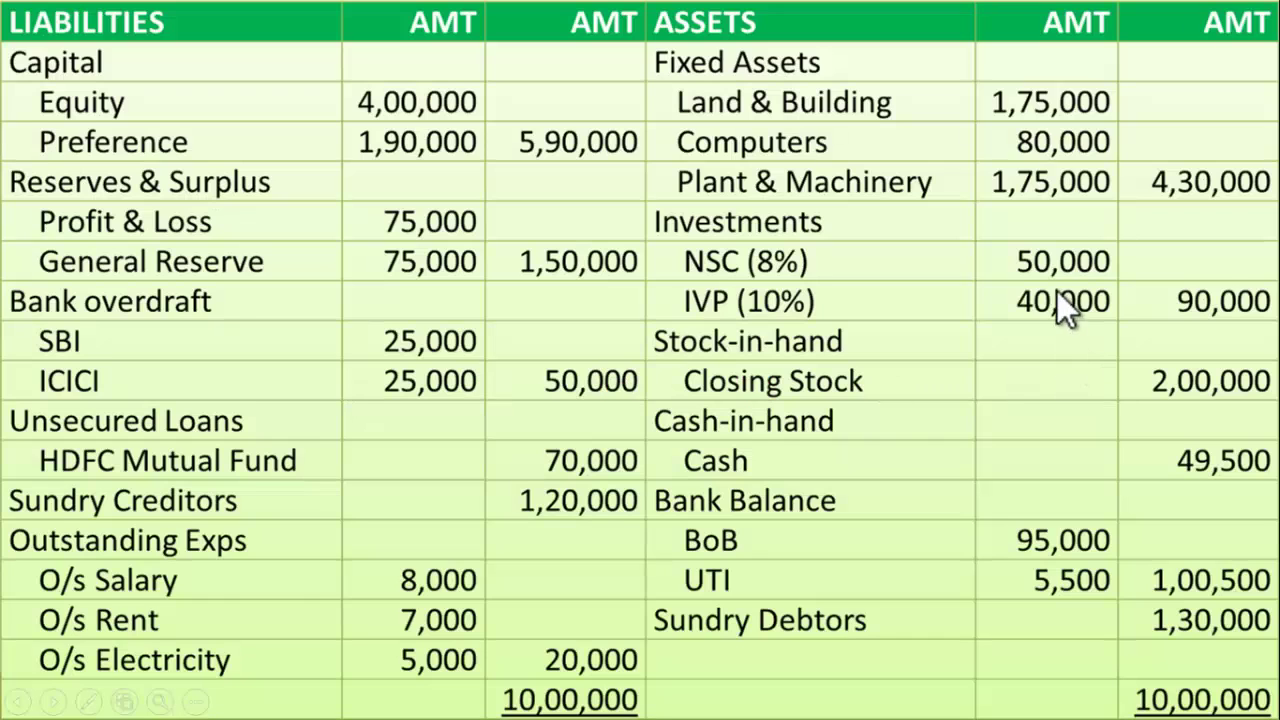
key("alt+Tab")
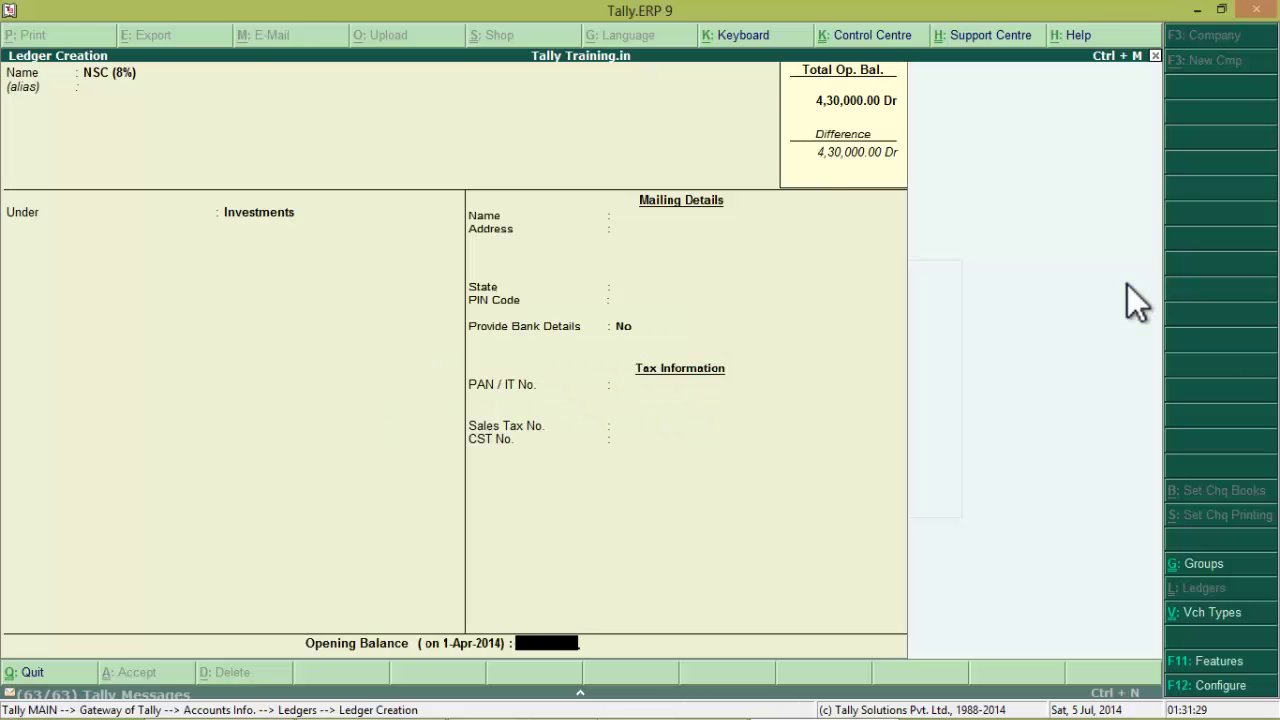
type("50,000")
key("Return")
key("Return")
key("Return")
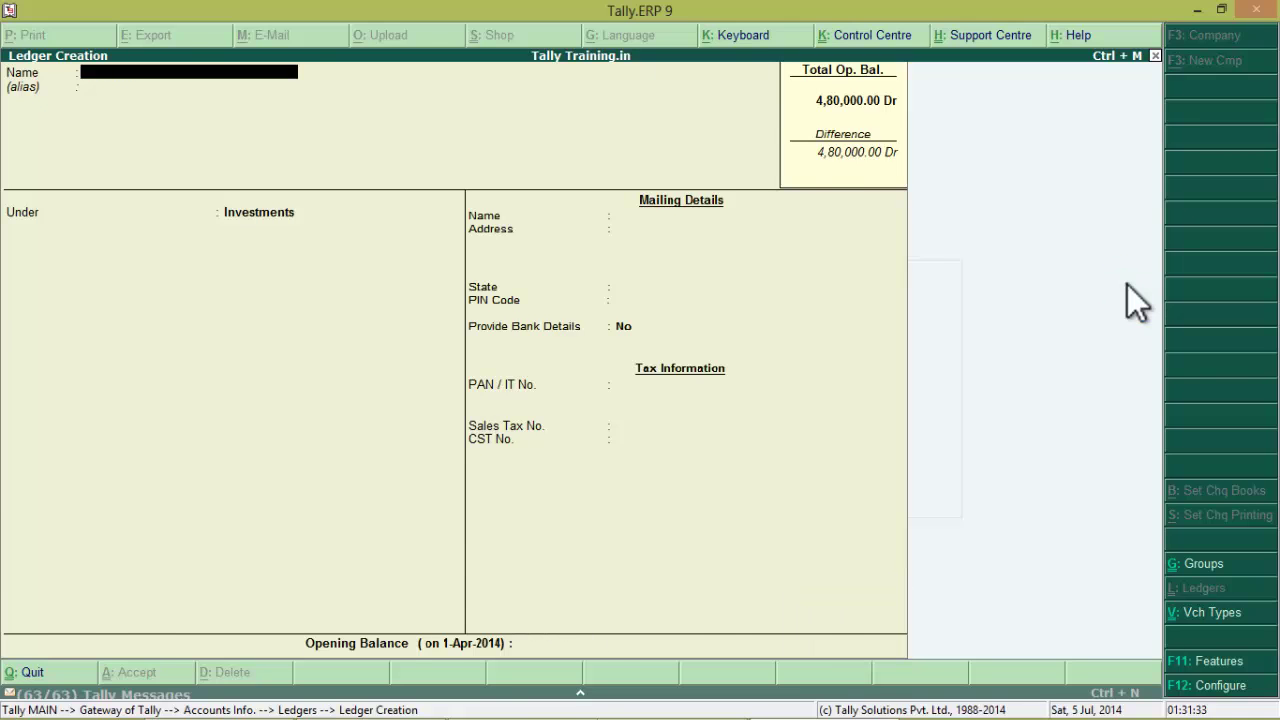
Save NSC (8%) and start the IVP (10%) ledger under Investments
key("alt+Tab")
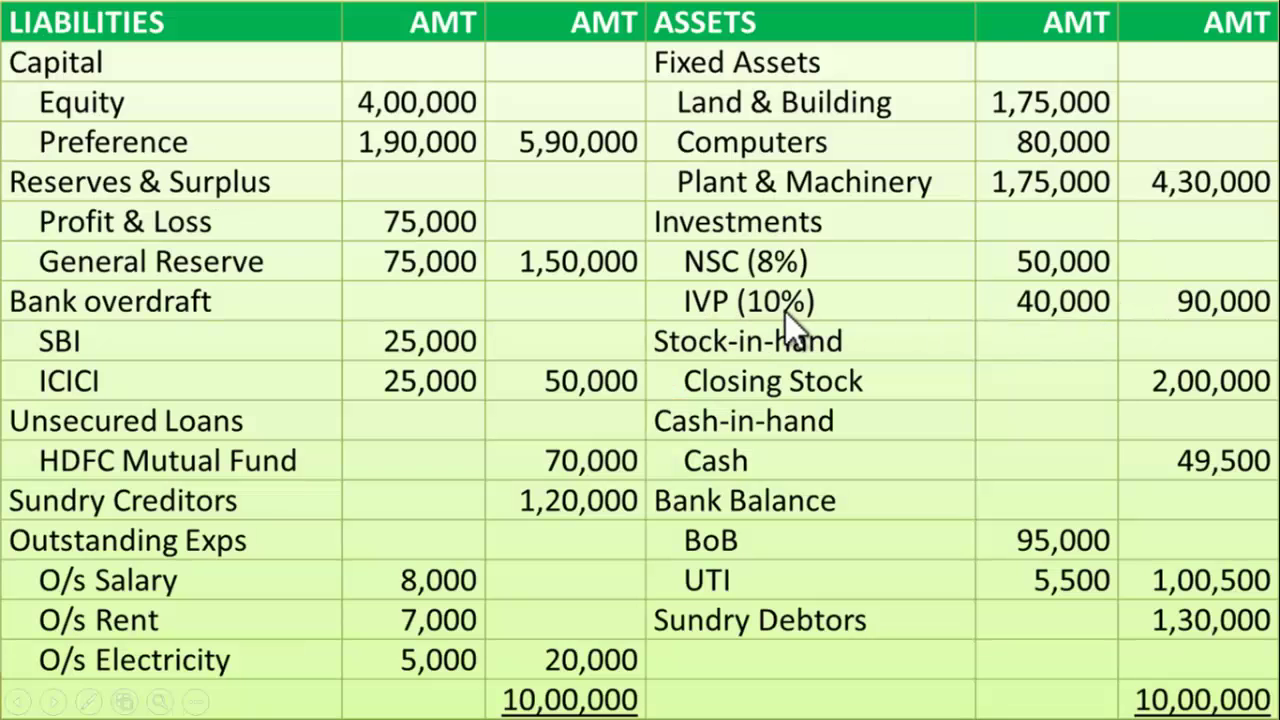
key("alt+Tab")
type("IVP")
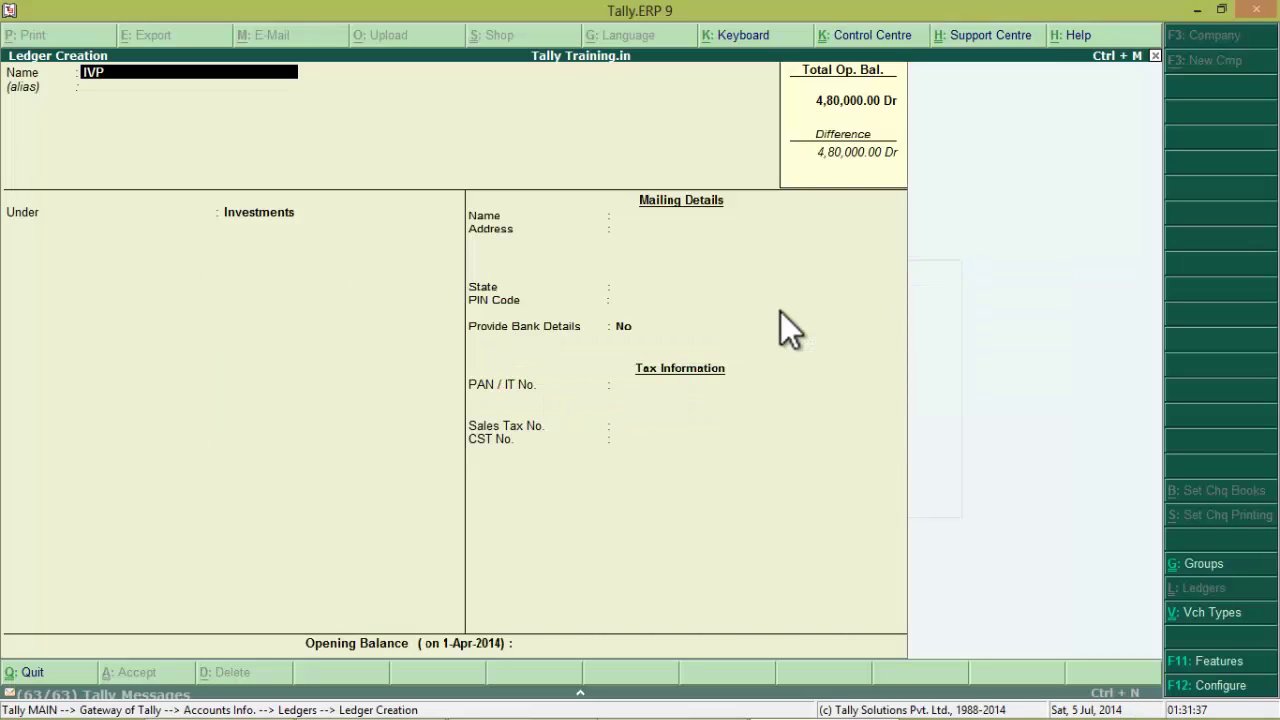
type(" (10%)")
key("Return")
key("Return")
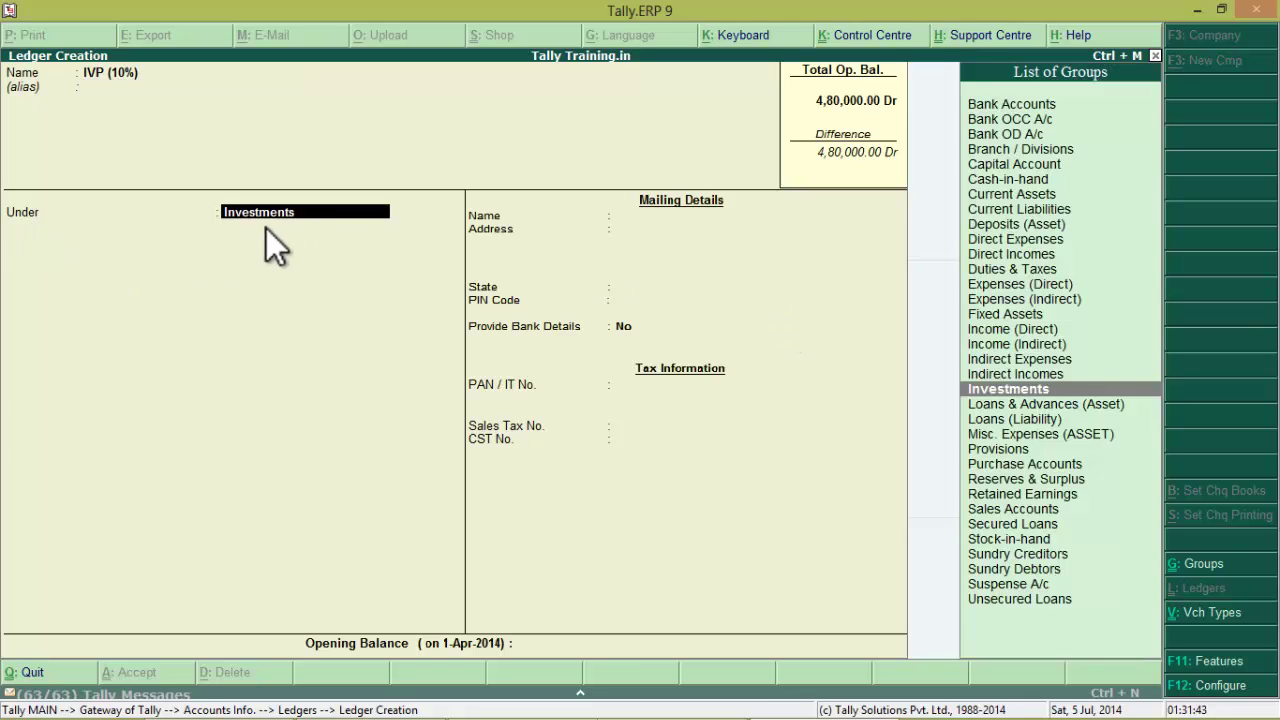
key("alt+Tab")
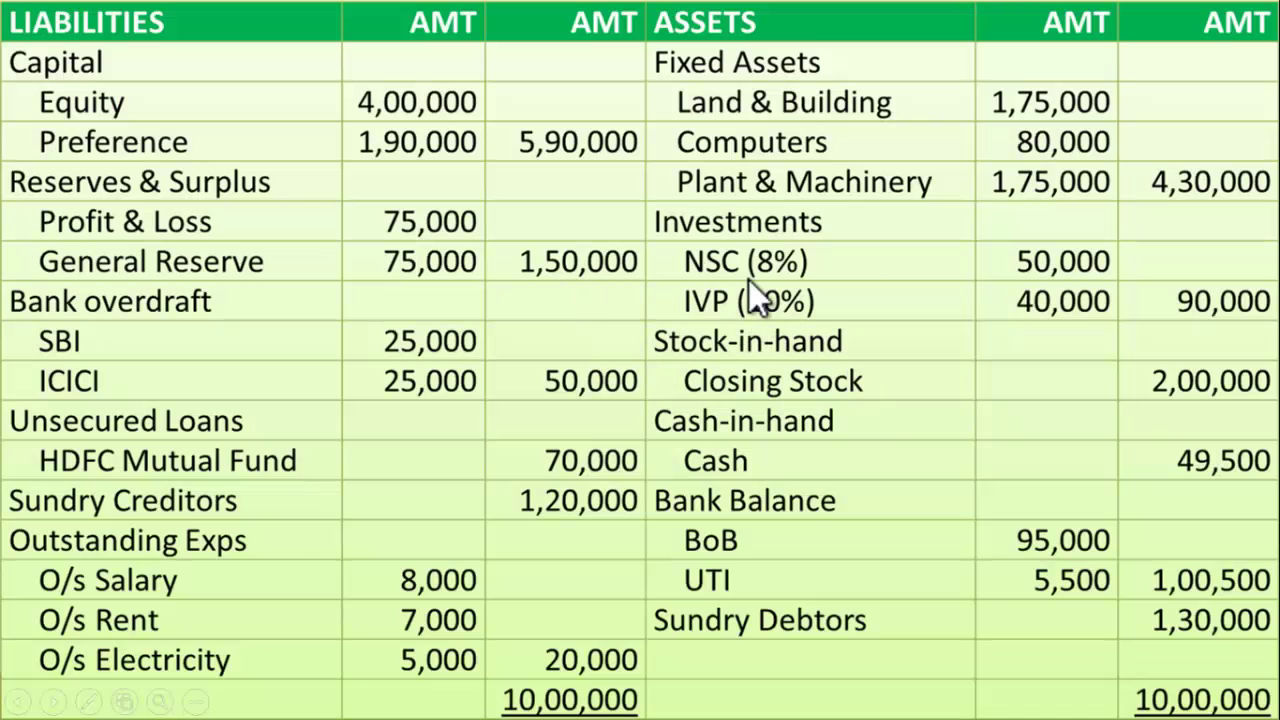
key("alt+Tab")
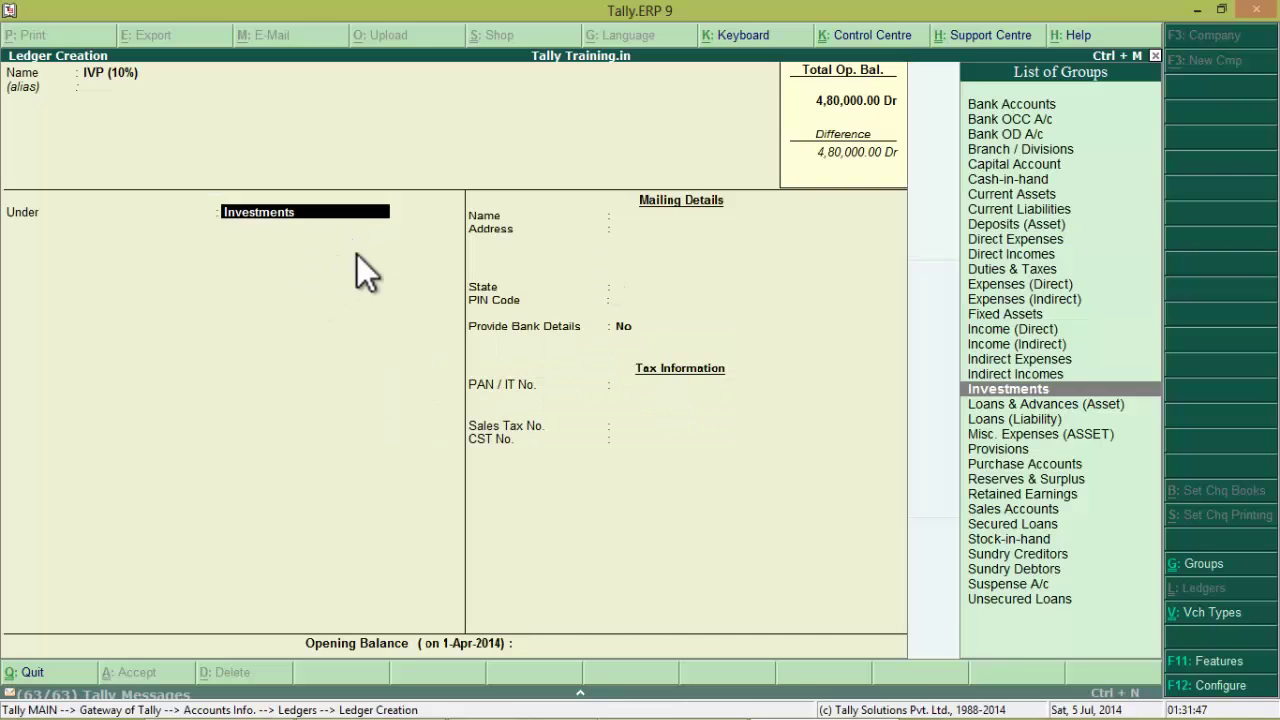
key("Return")
key("Return")
Give IVP (10%) a 40,000 Dr opening balance, save it, and exit to Gateway of Tally
key("alt+Tab")
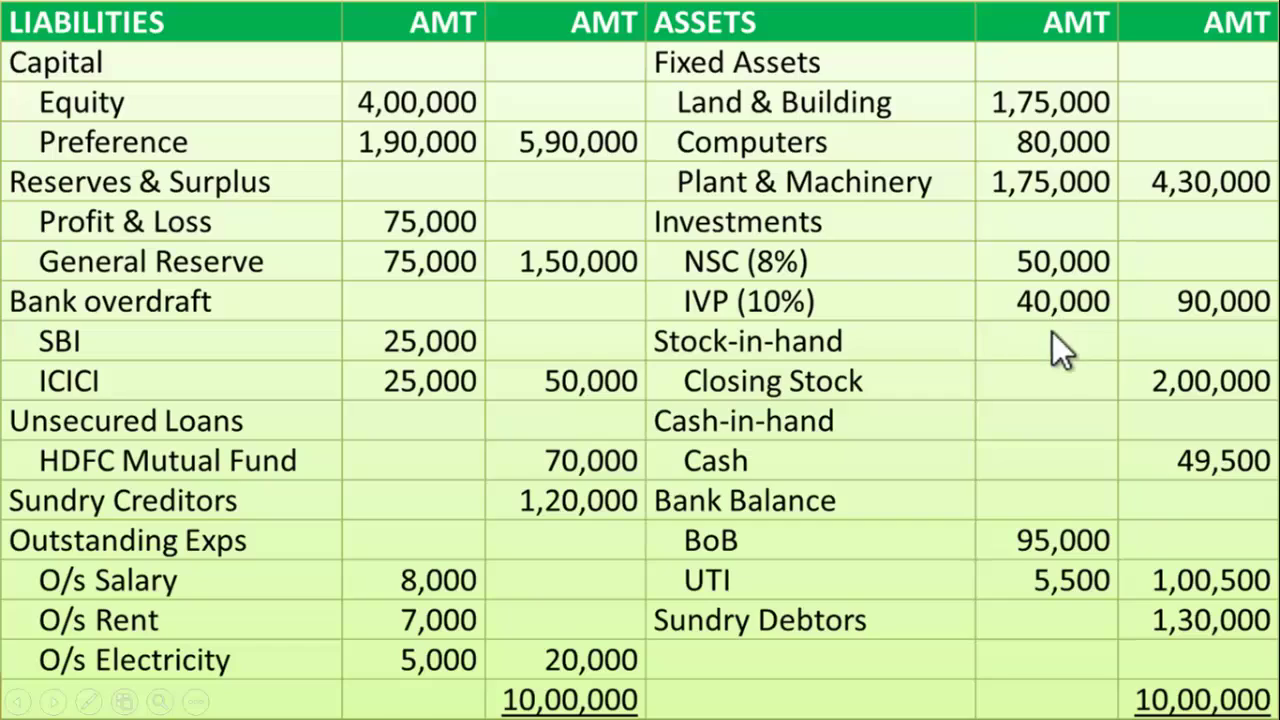
key("alt+Tab")
type("40000")
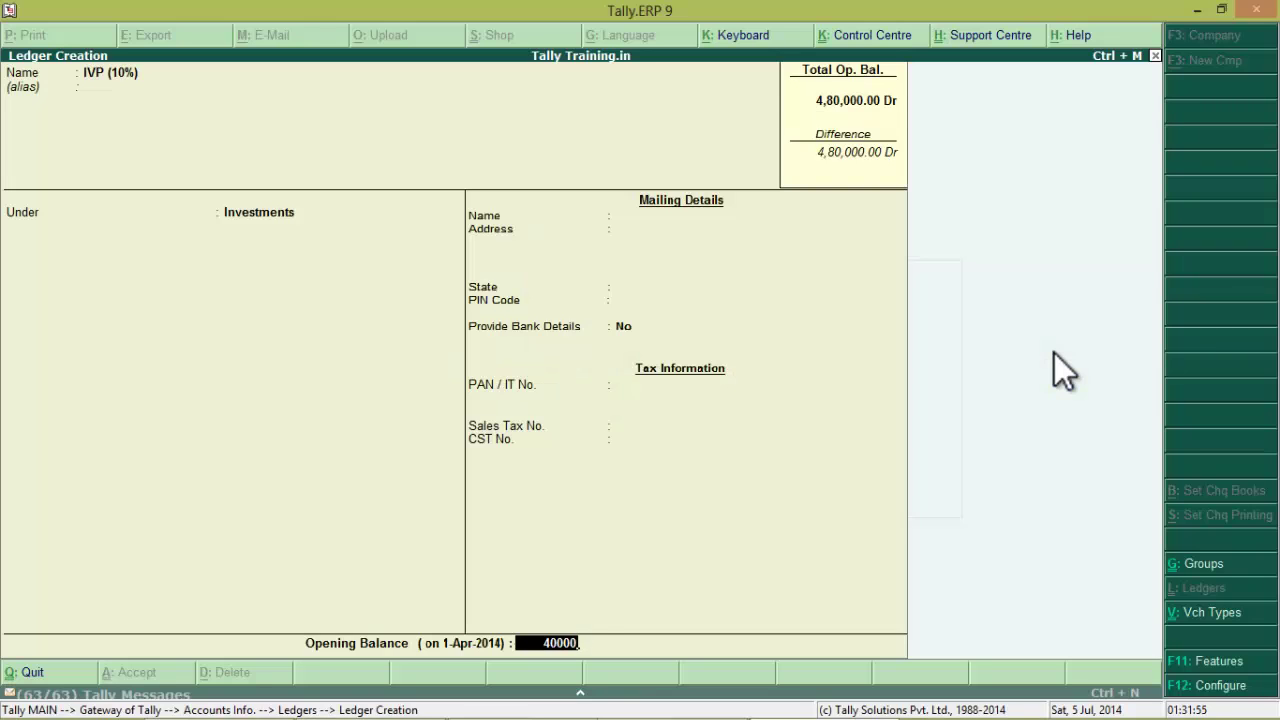
key("Return")
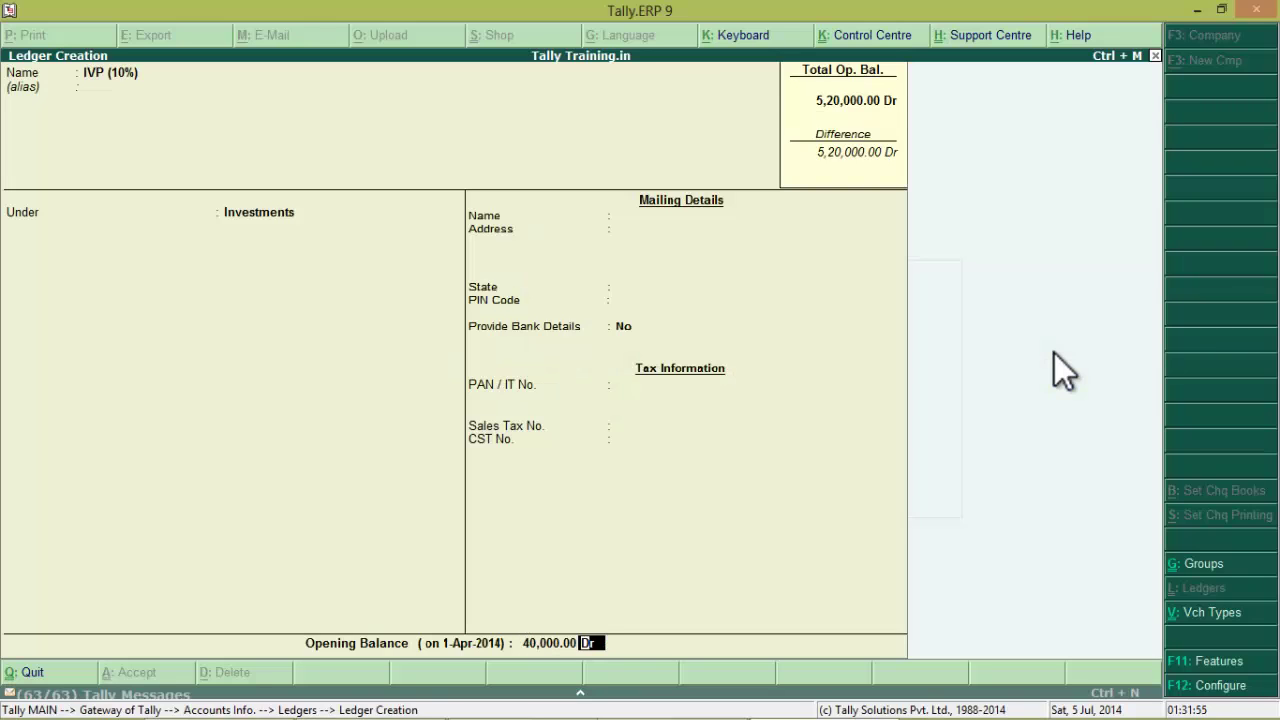
key("Return")
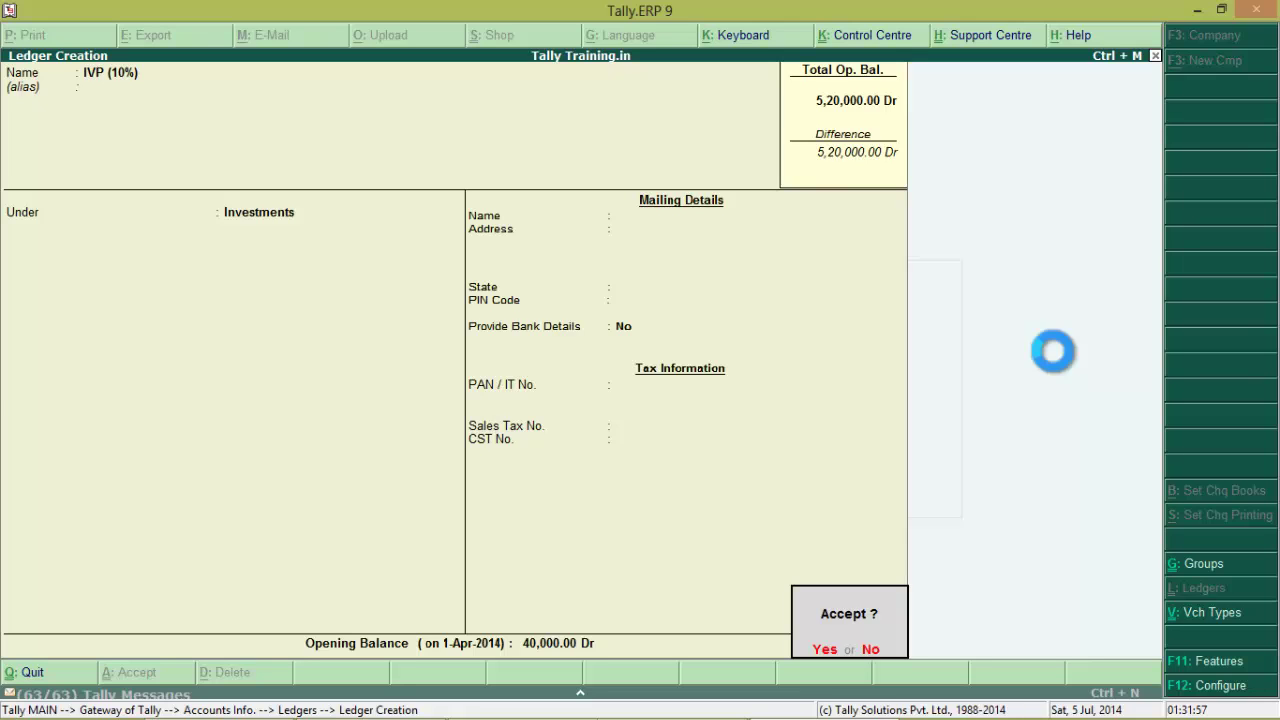
key("Escape")
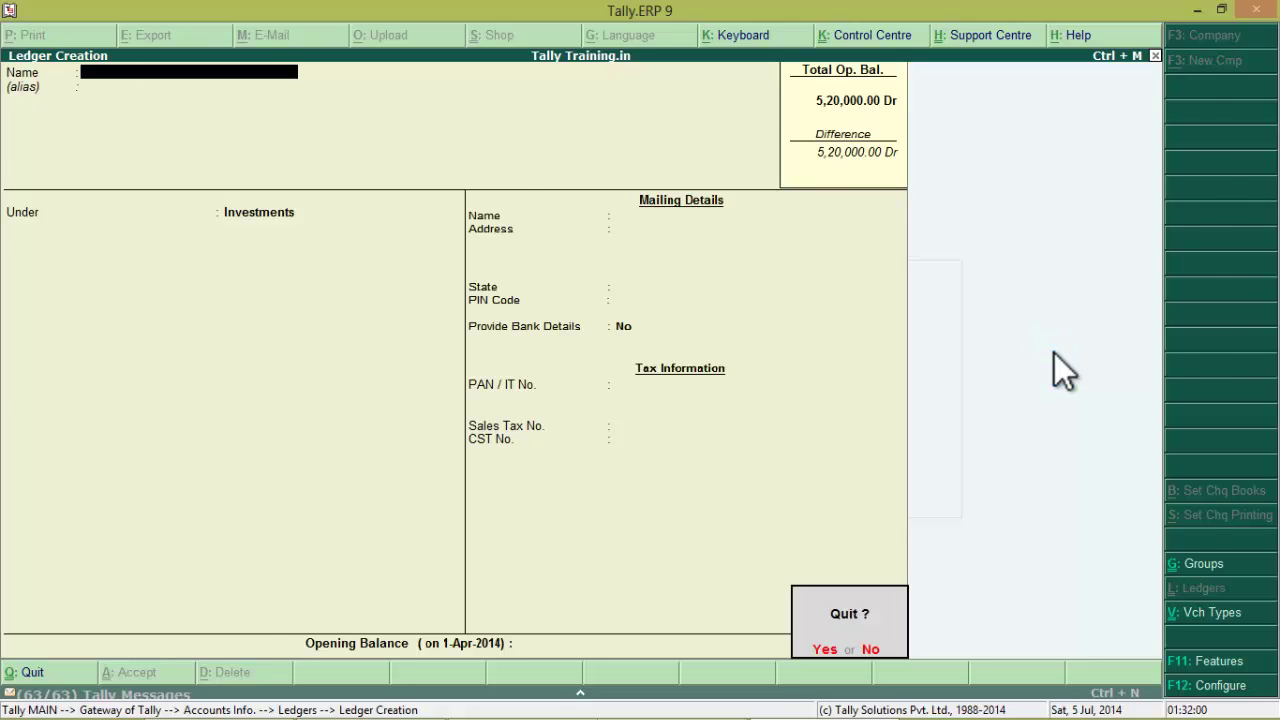
key("Return")
key("Escape")
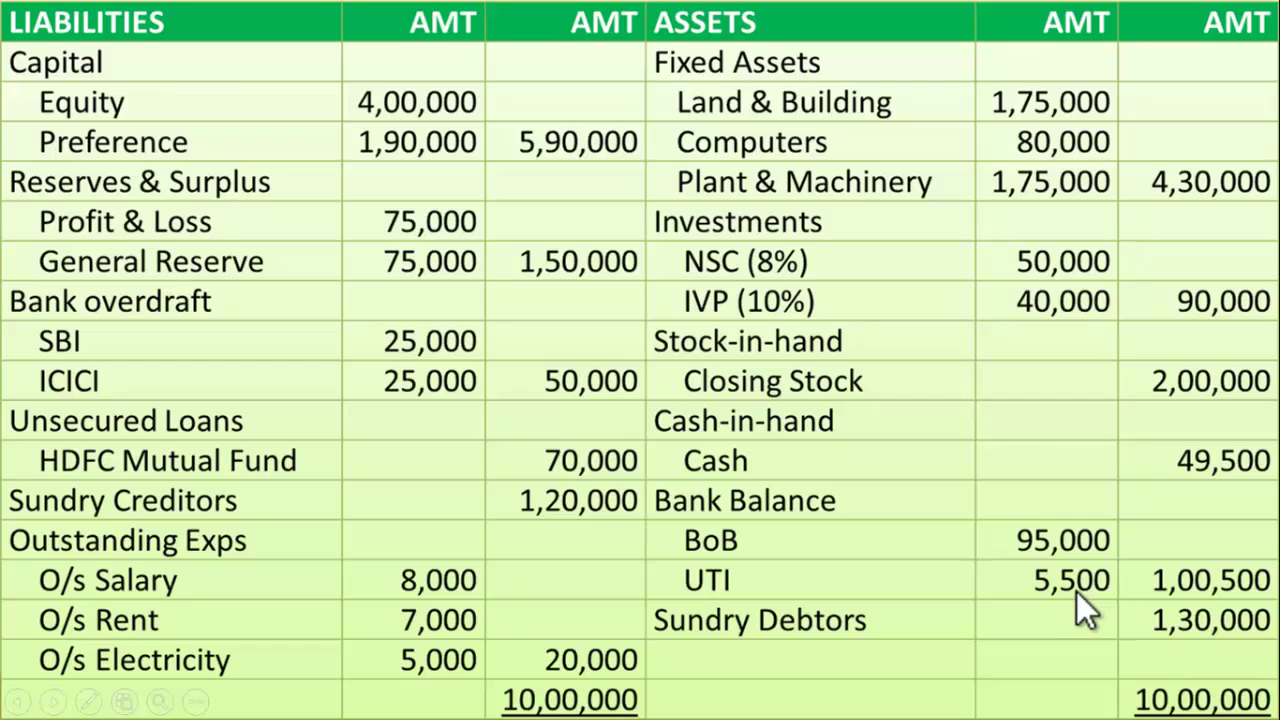
Go from the slide show back to Tally and reach Ledgers under Accounts Info
key("alt+Tab")
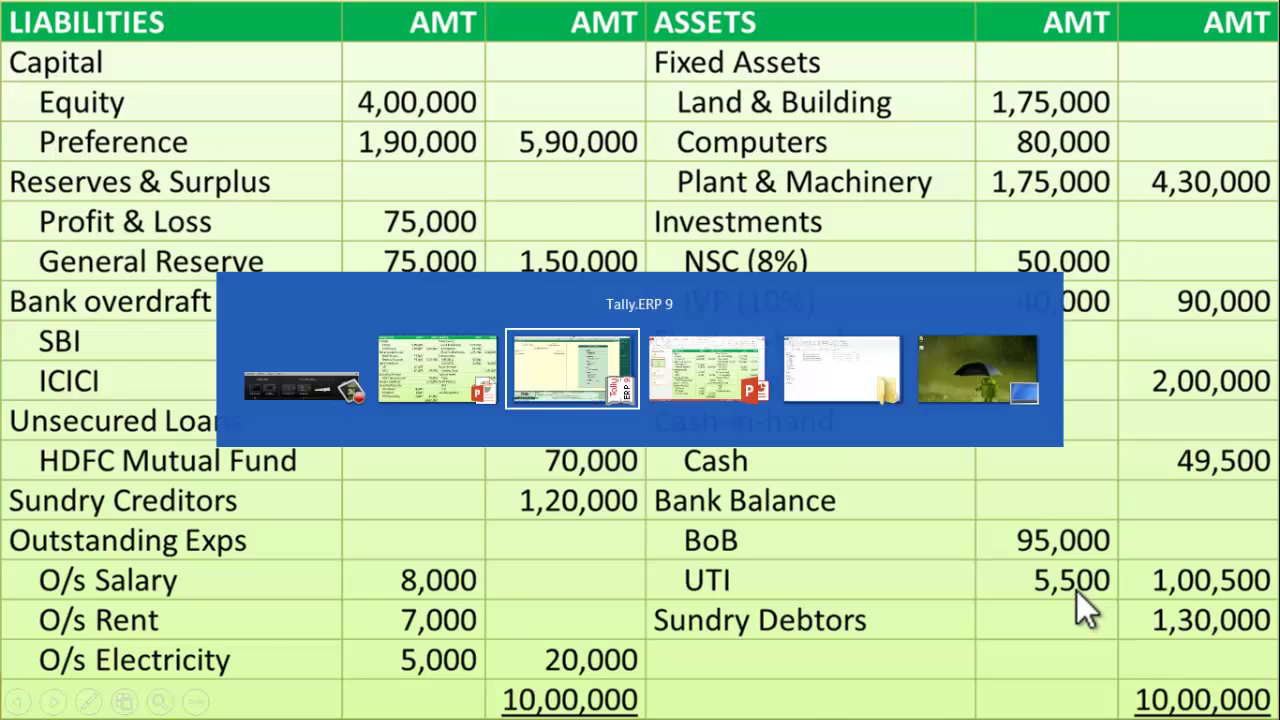
key("a")
key("Down")
Create a single ledger named Bank of Baroda, choosing Bank Accounts from the group list
key("Return")
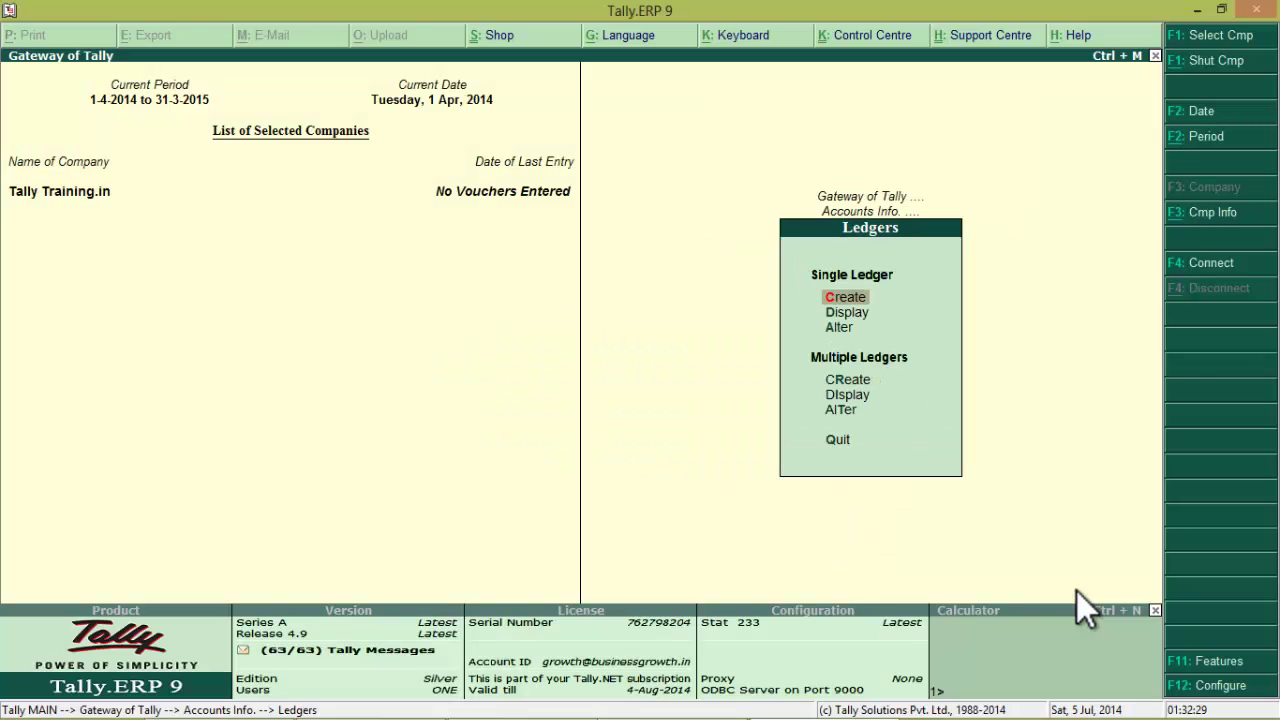
key("Return")
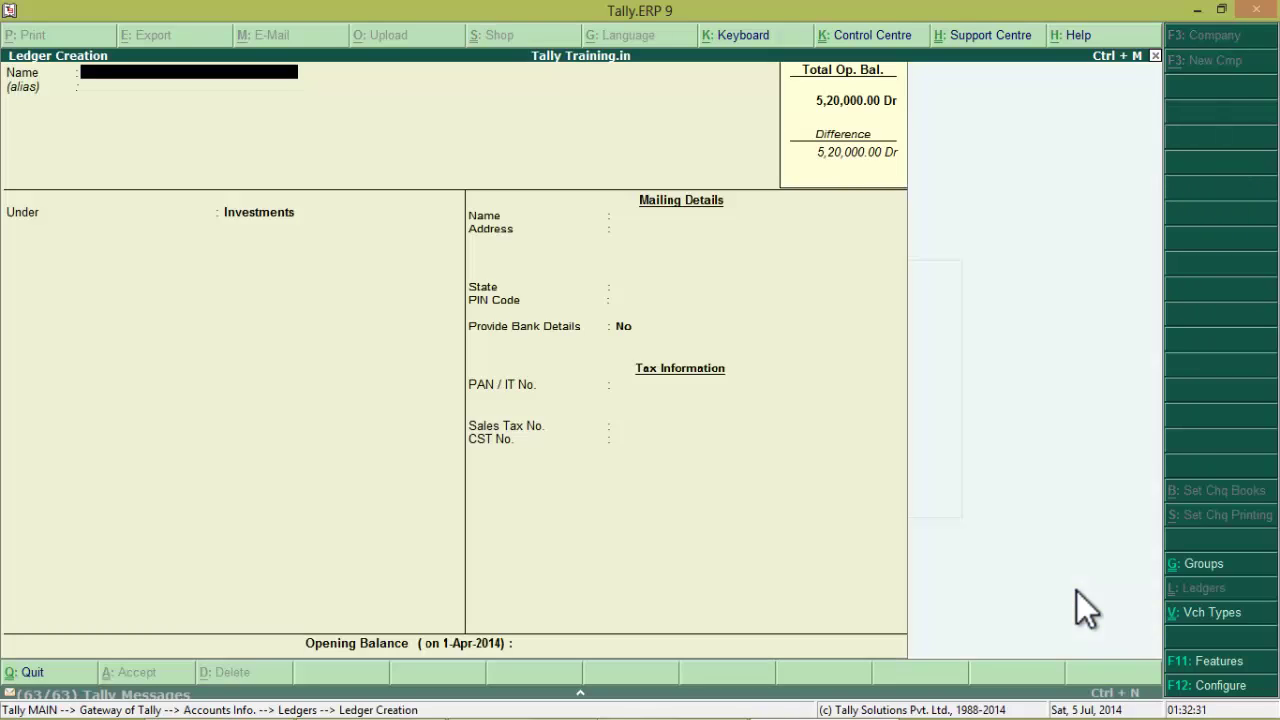
type("Bank of Baroda")
key("Return")
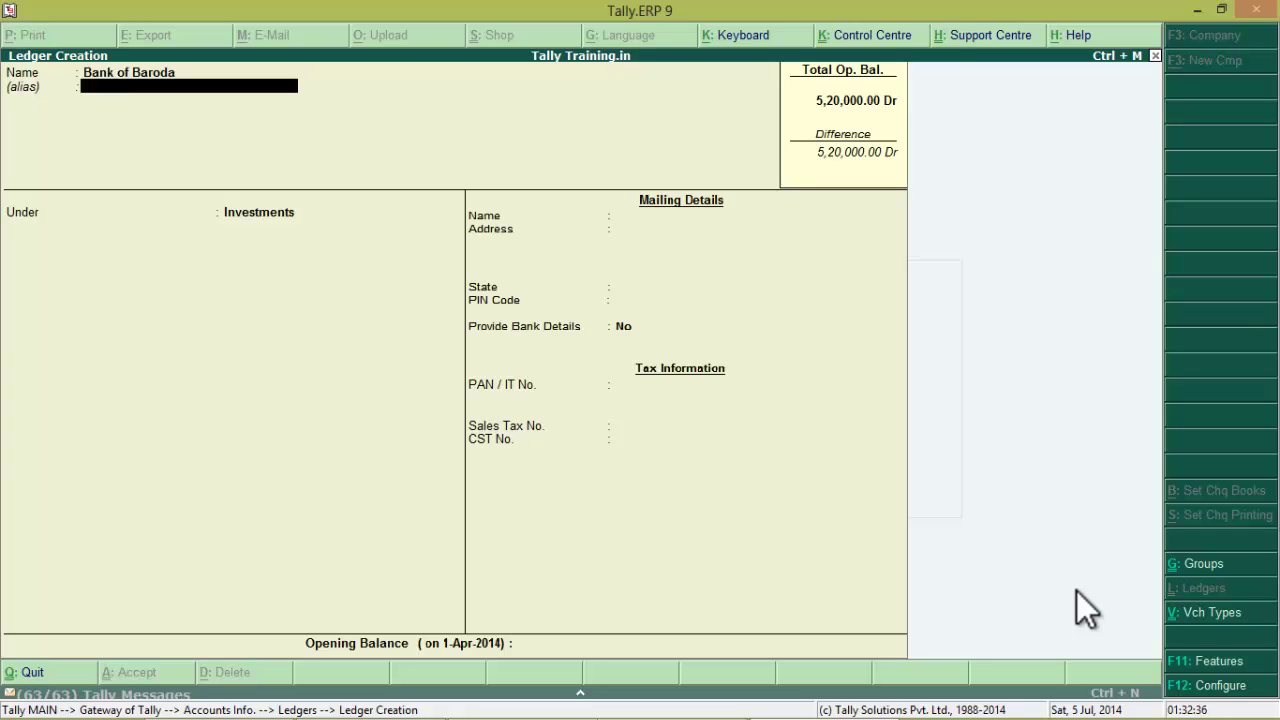
key("Return")
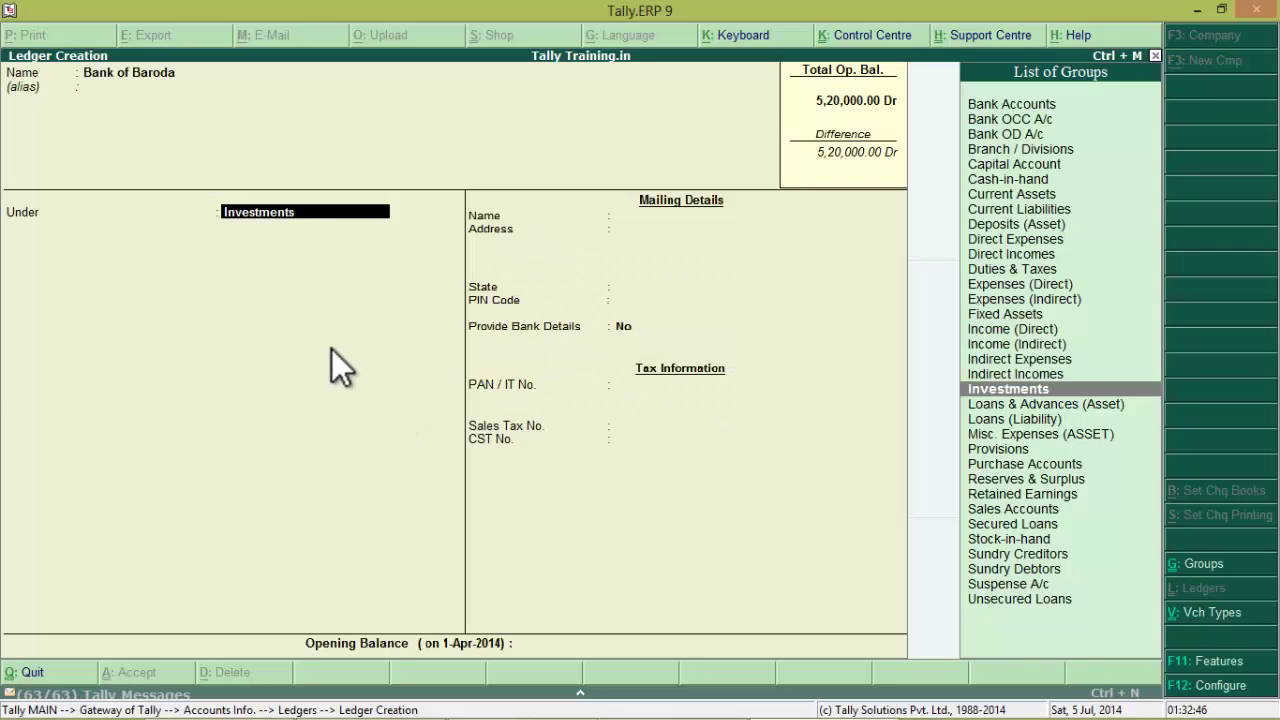
type("B")
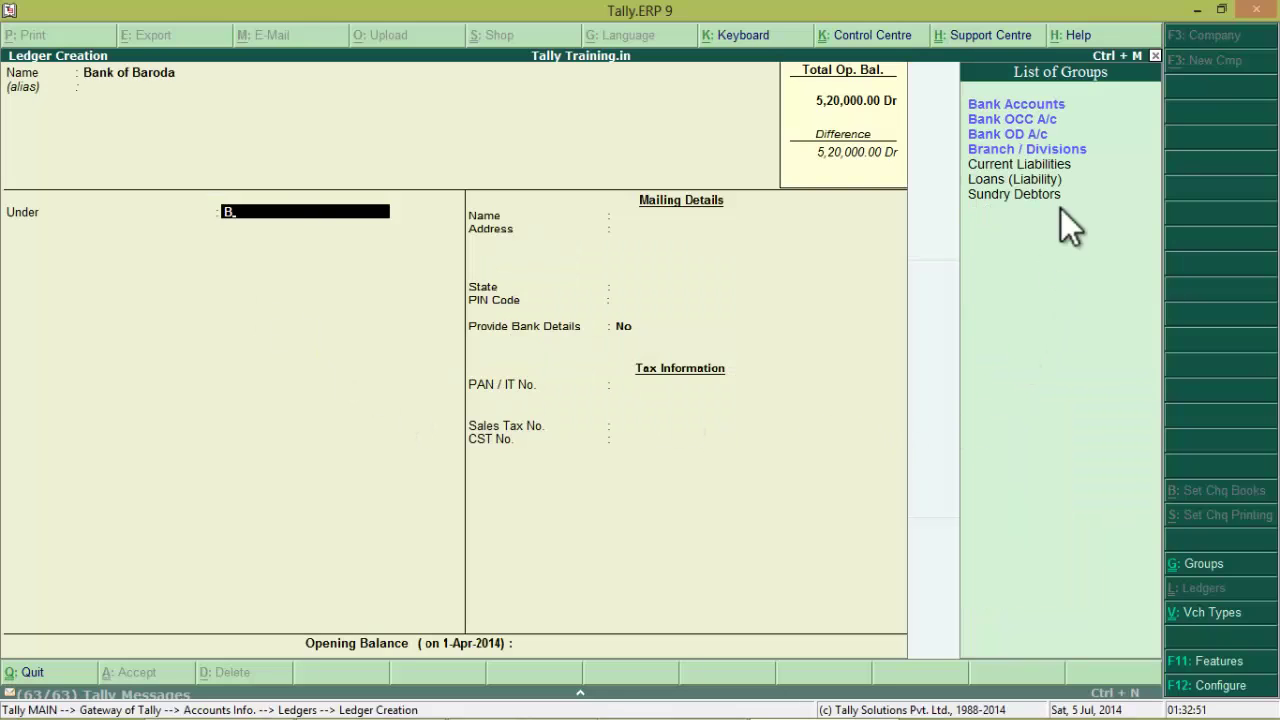
left_click(1040, 105)
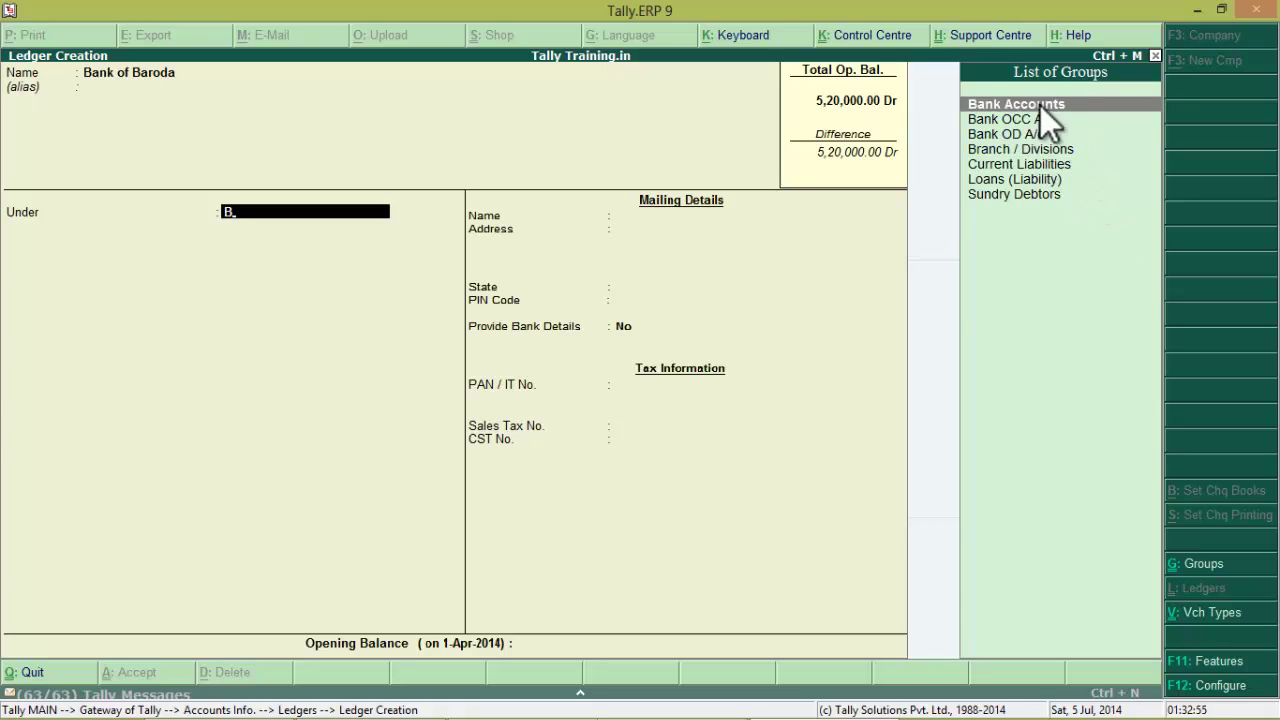
left_click(1084, 105)
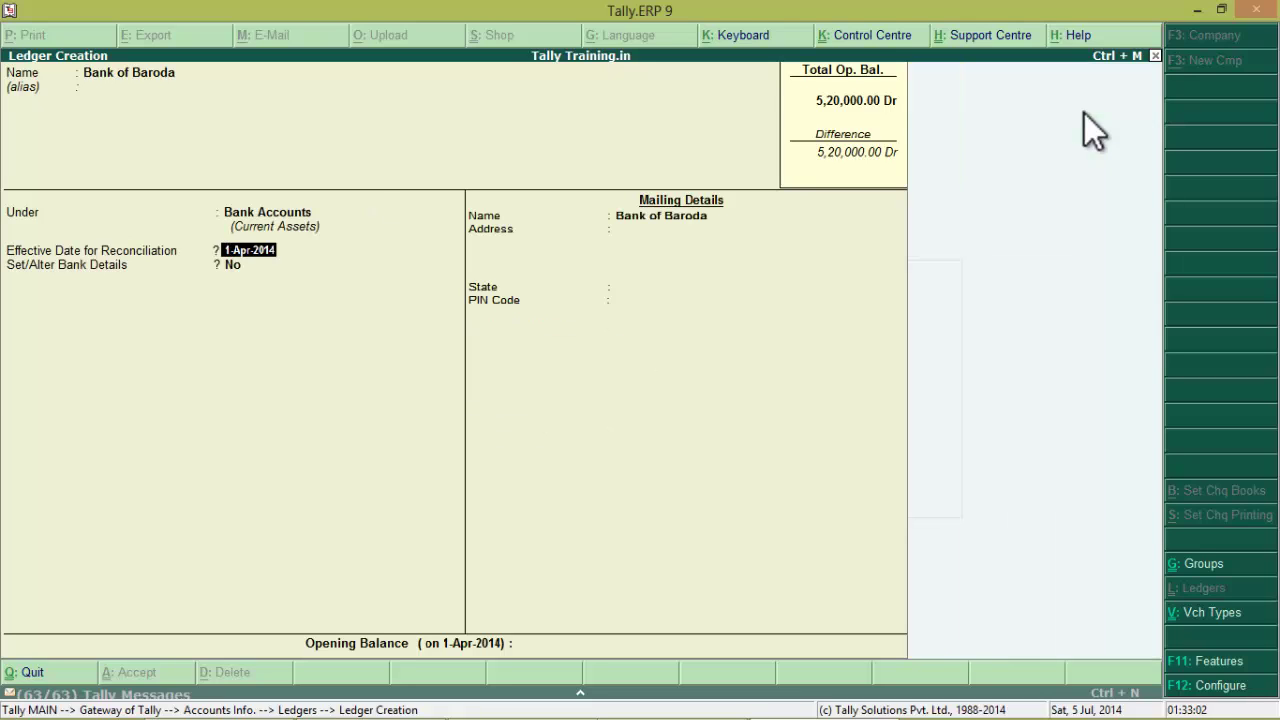
Set the Bank of Baroda ledger's state to Gujarat and fill in its PIN code
key("Return")
key("Return")
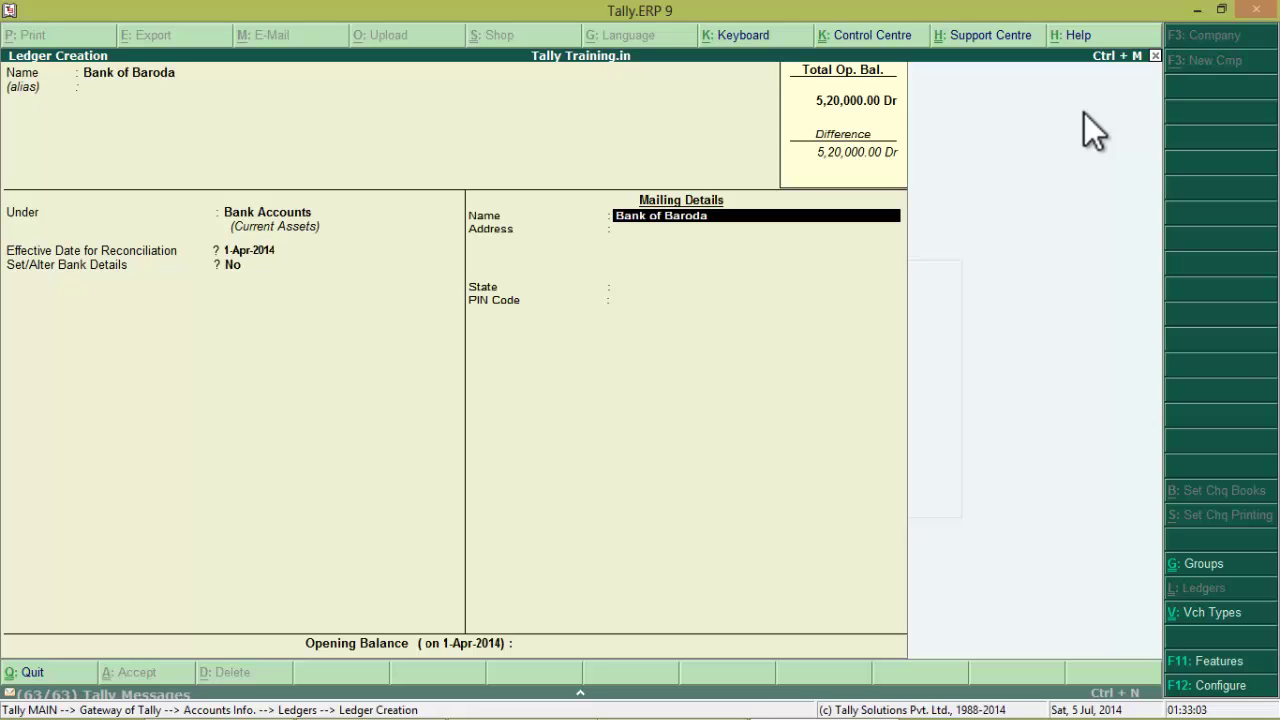
key("Return")
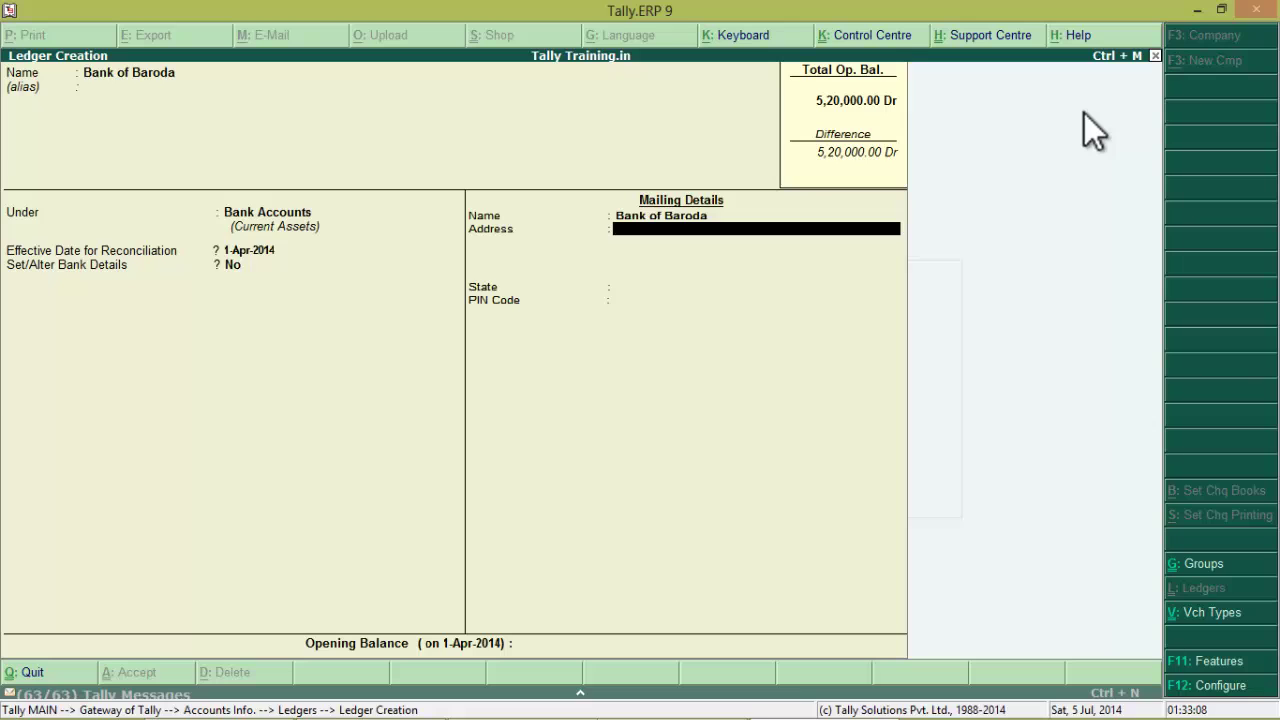
key("Return")
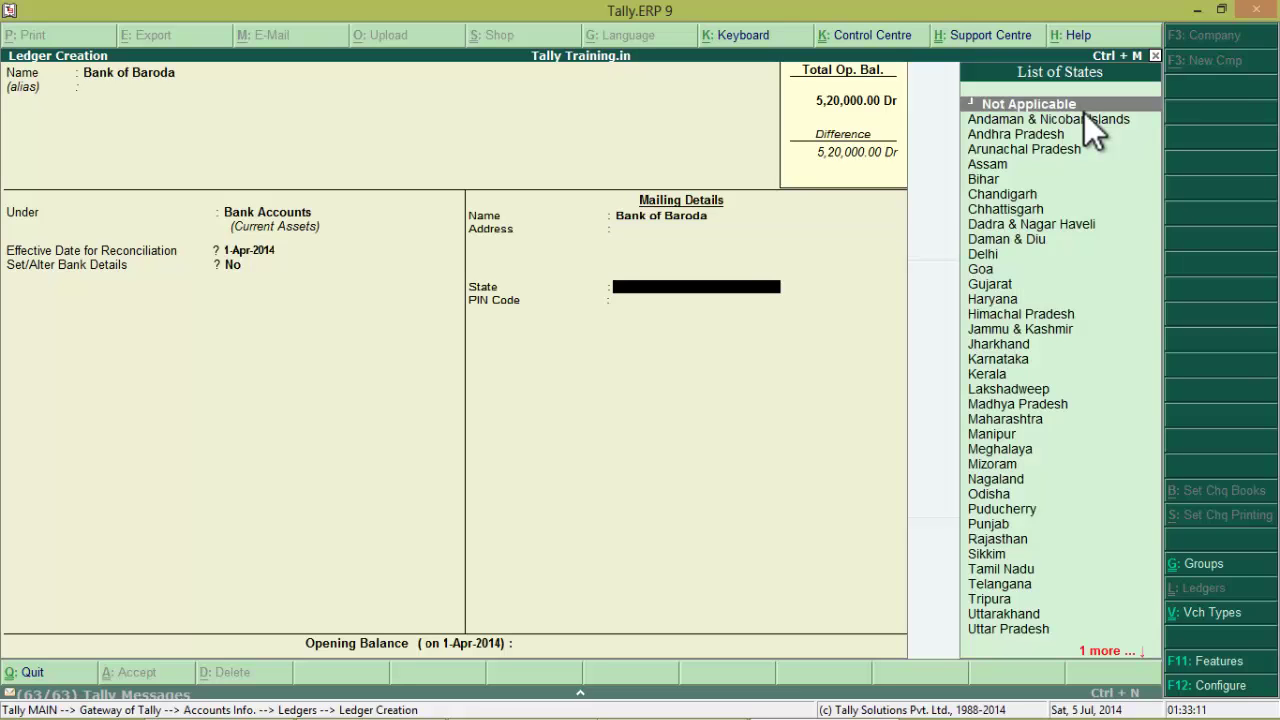
type("Gu")
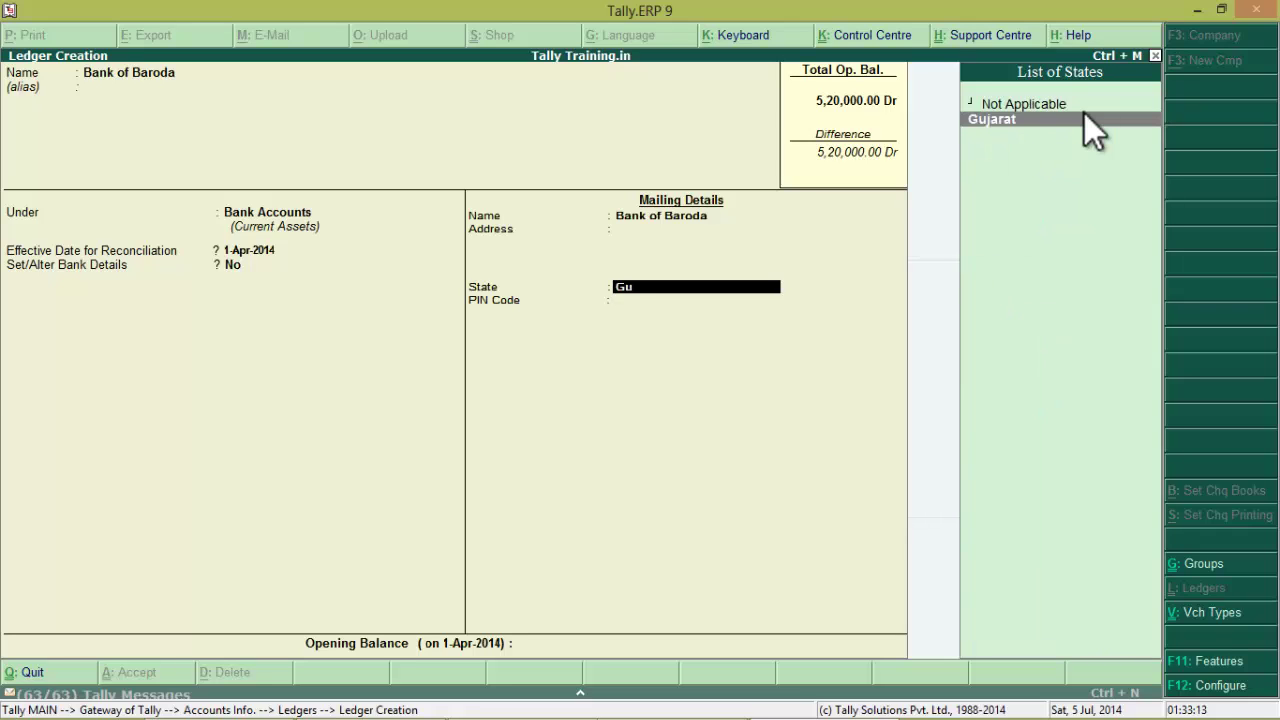
key("Return")
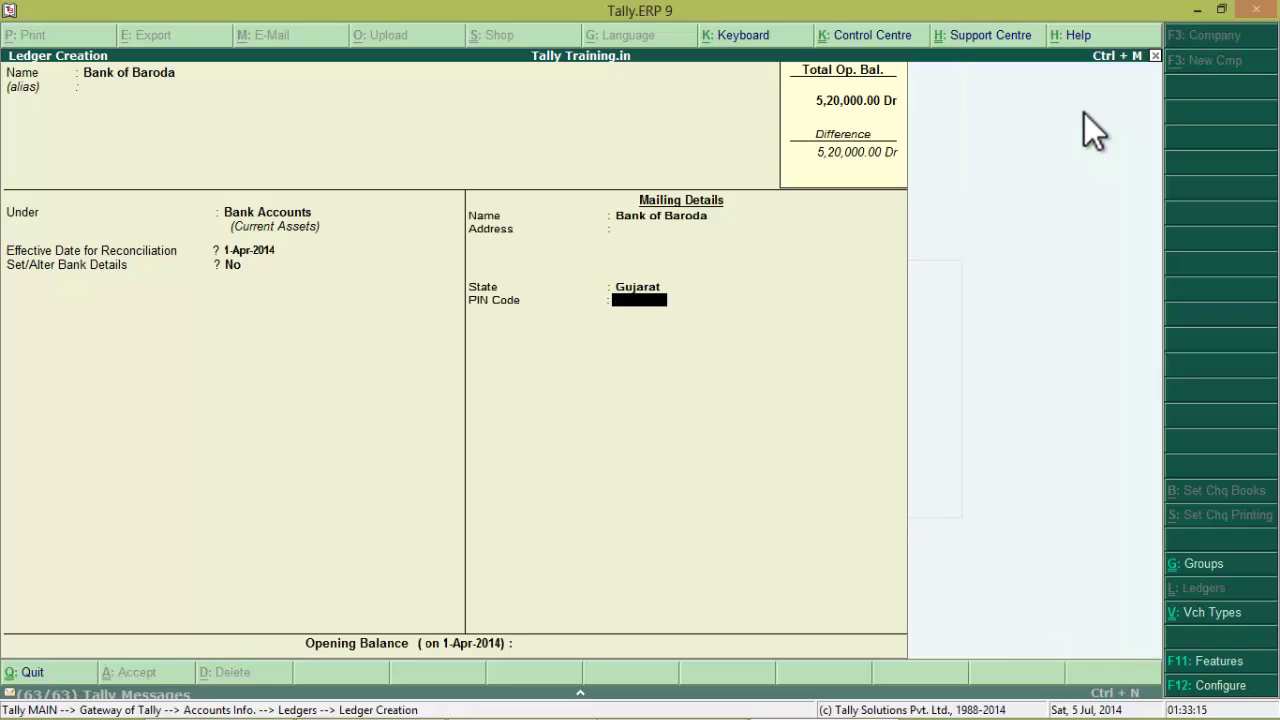
type("390001")
key("Return")
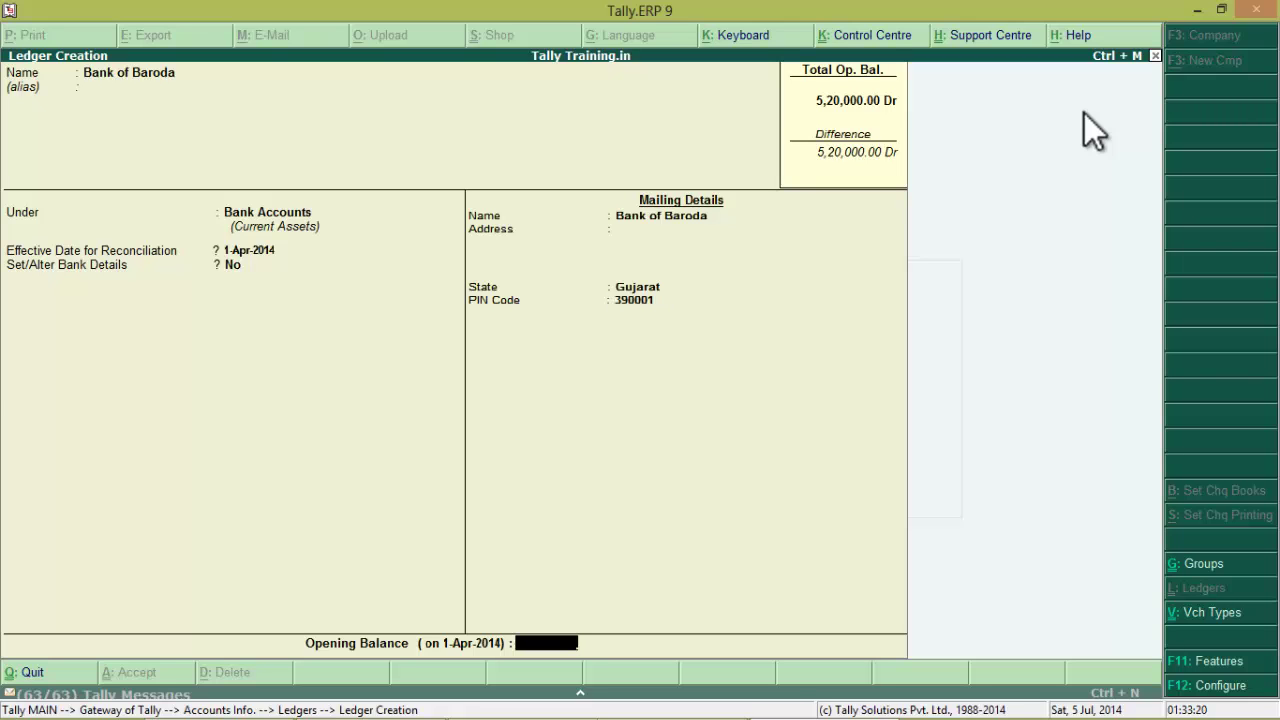
Enter a 95,000 Dr opening balance and save the Bank of Baroda ledger
key("alt+Tab")
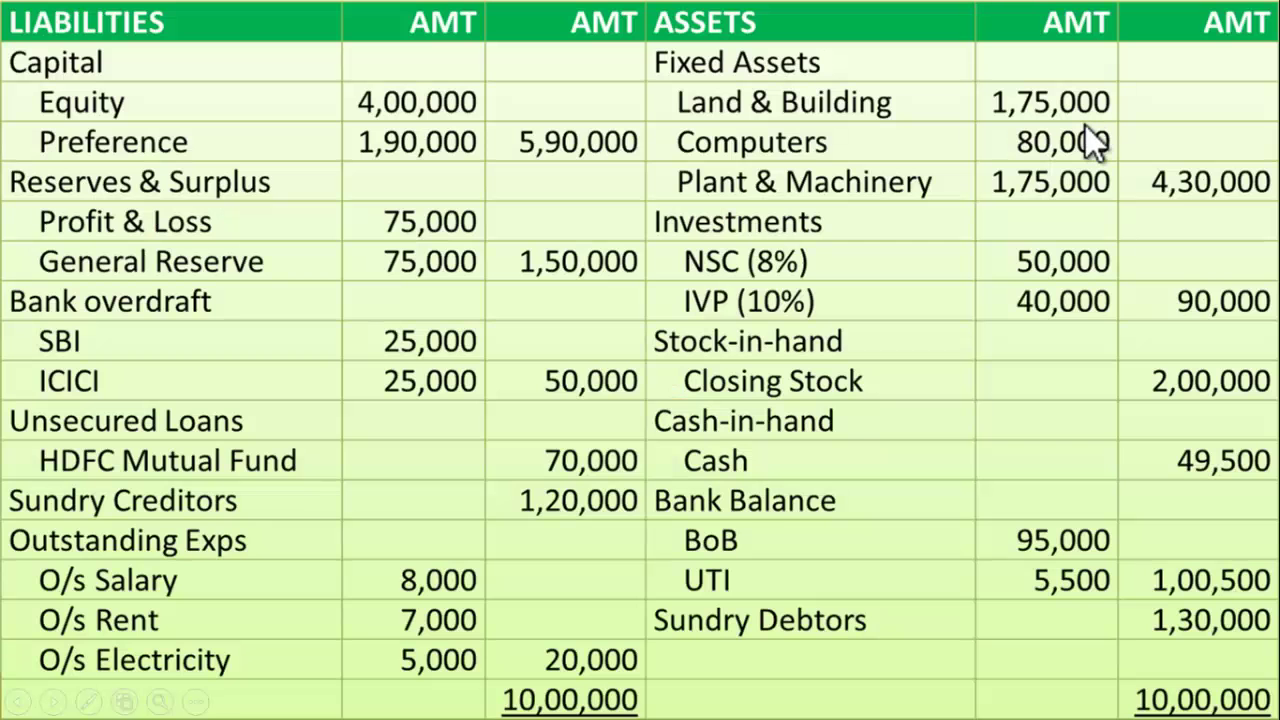
key("alt+Tab")
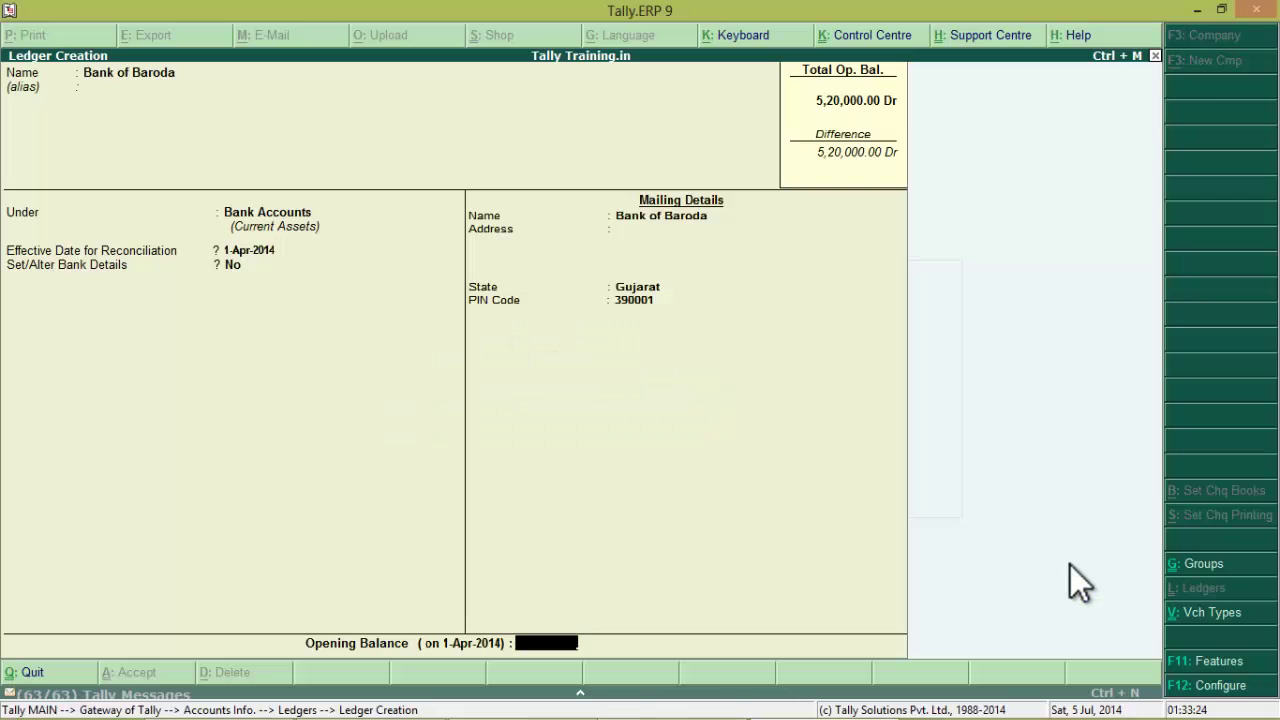
type("95,0")
type("000")
key("Return")
key("Return")
key("Return")
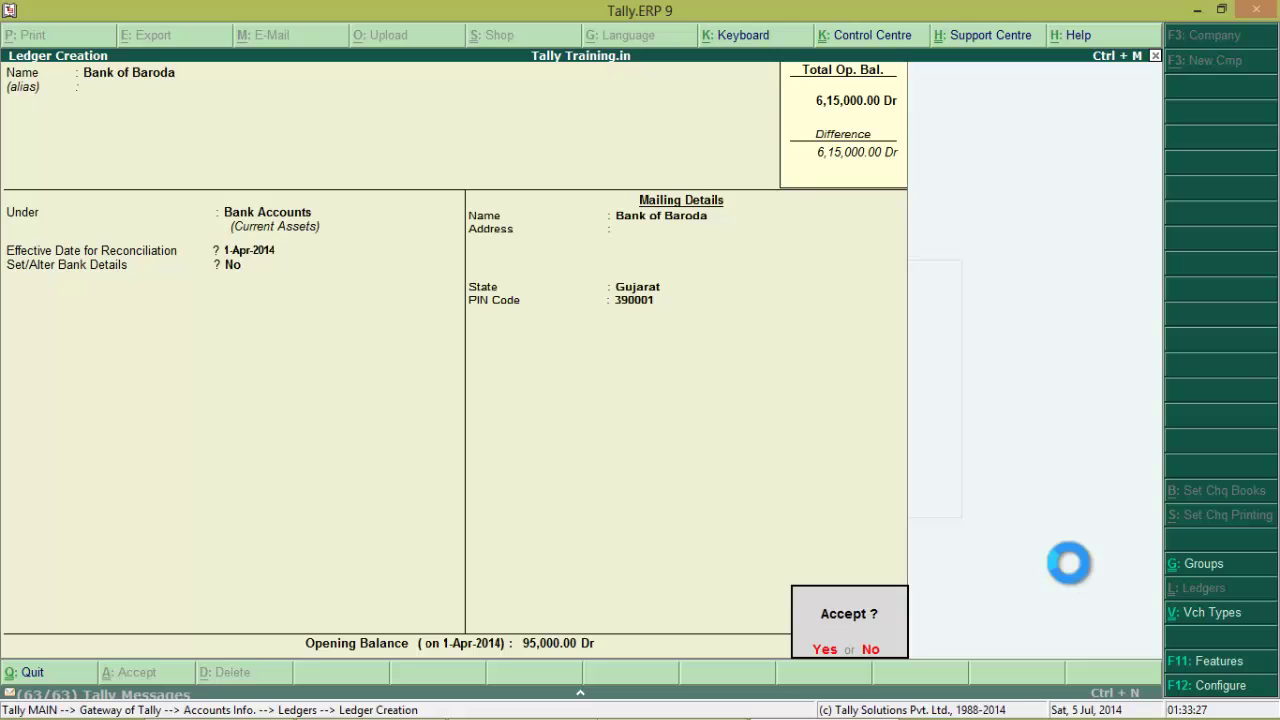
key("alt+Tab")
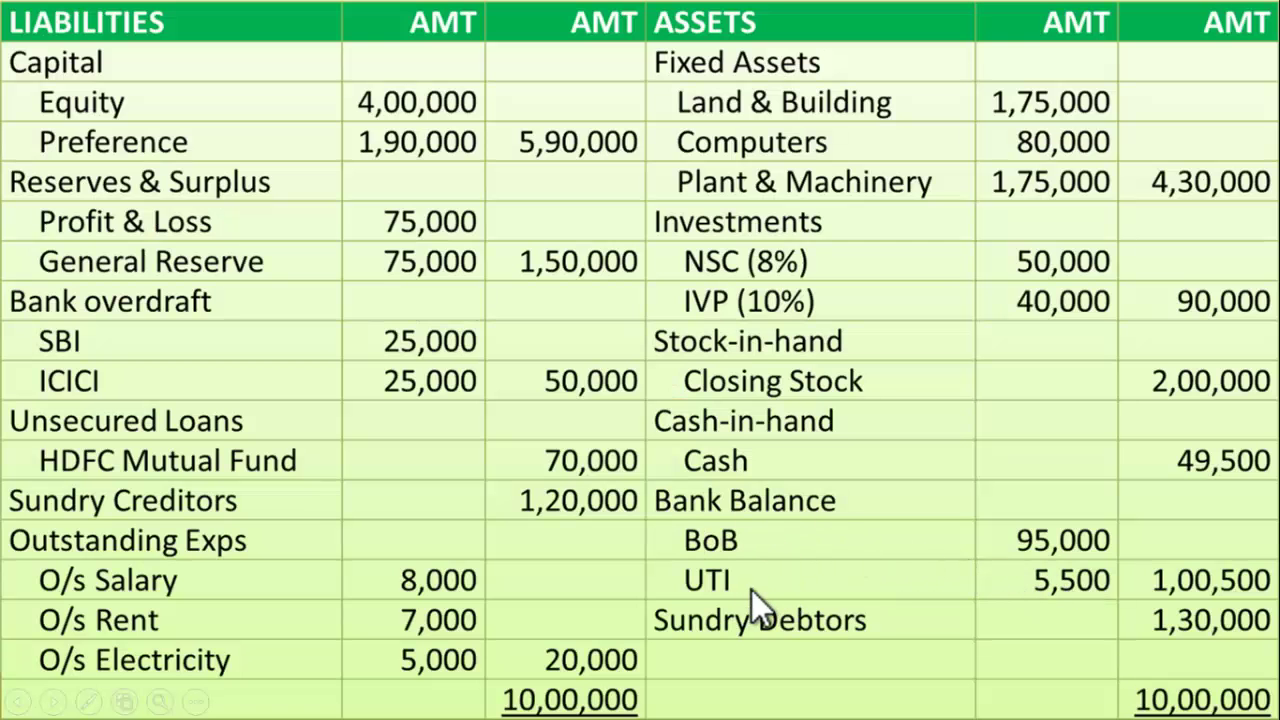
Name the next ledger Uti, keeping it under Bank Accounts
key("alt+Tab")
type("Uti")
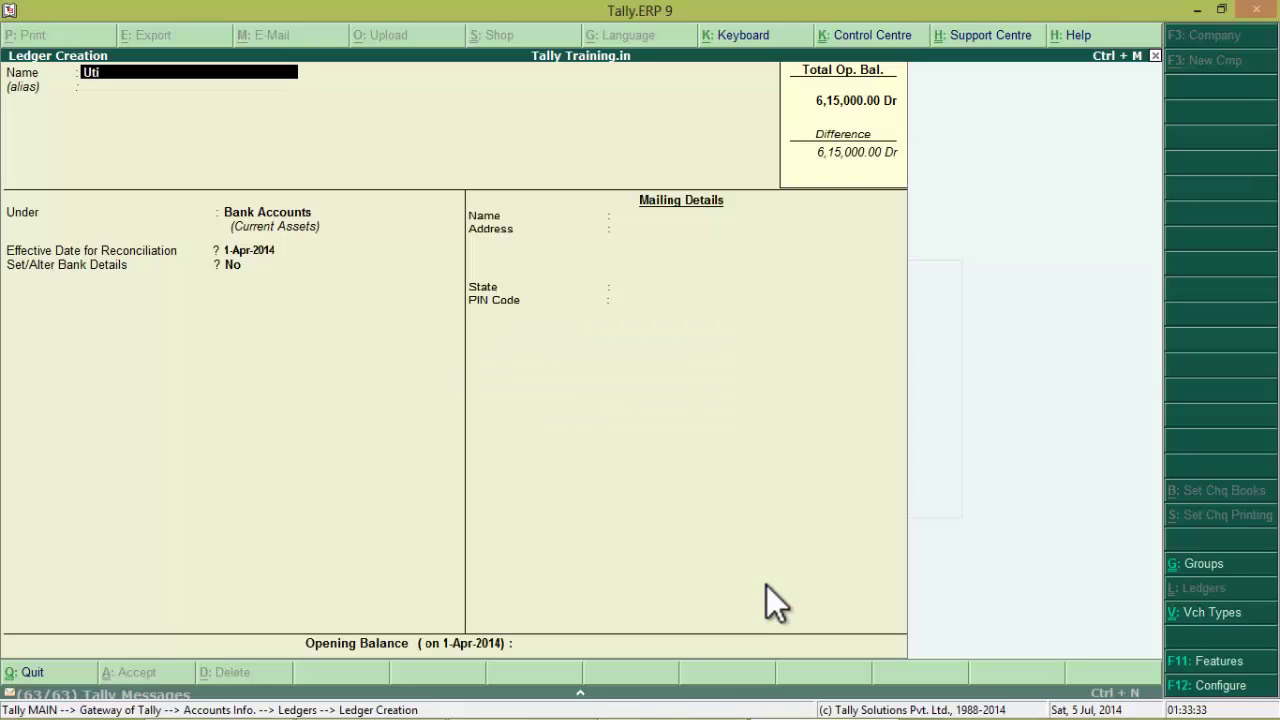
key("Return")
key("Return")
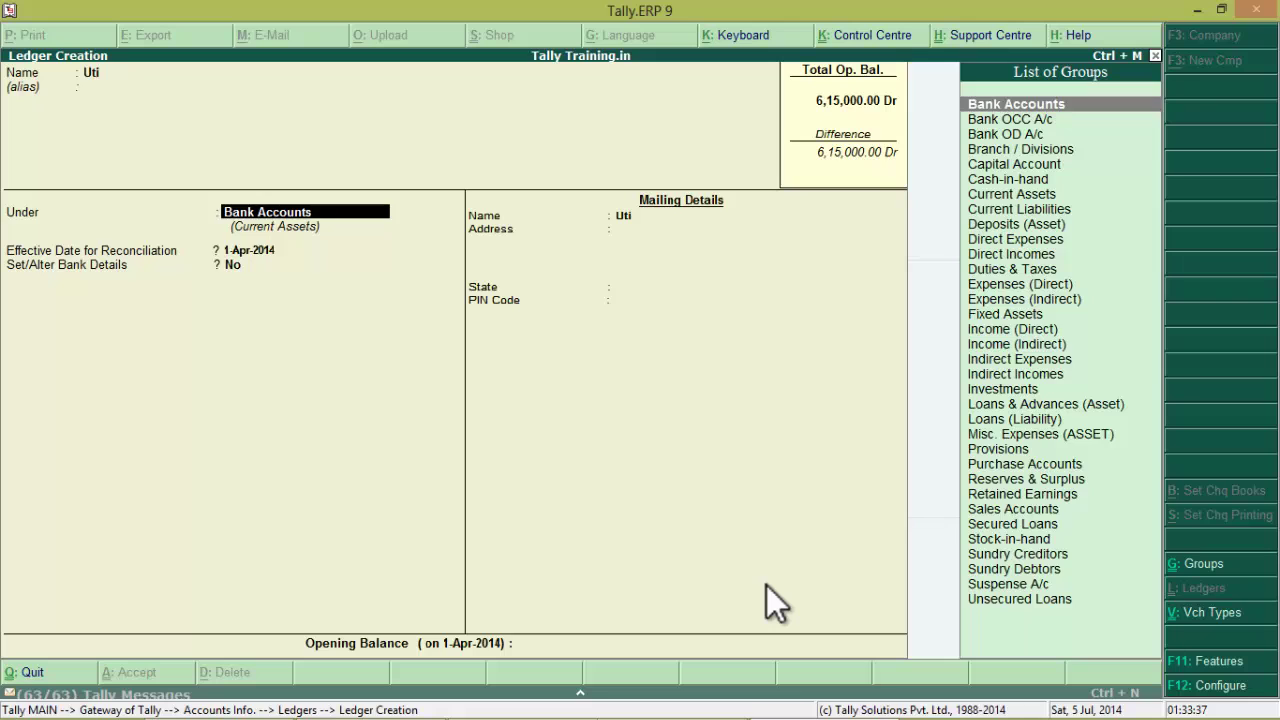
key("Return")
key("Return")
key("Return")
key("Return")
key("Return")
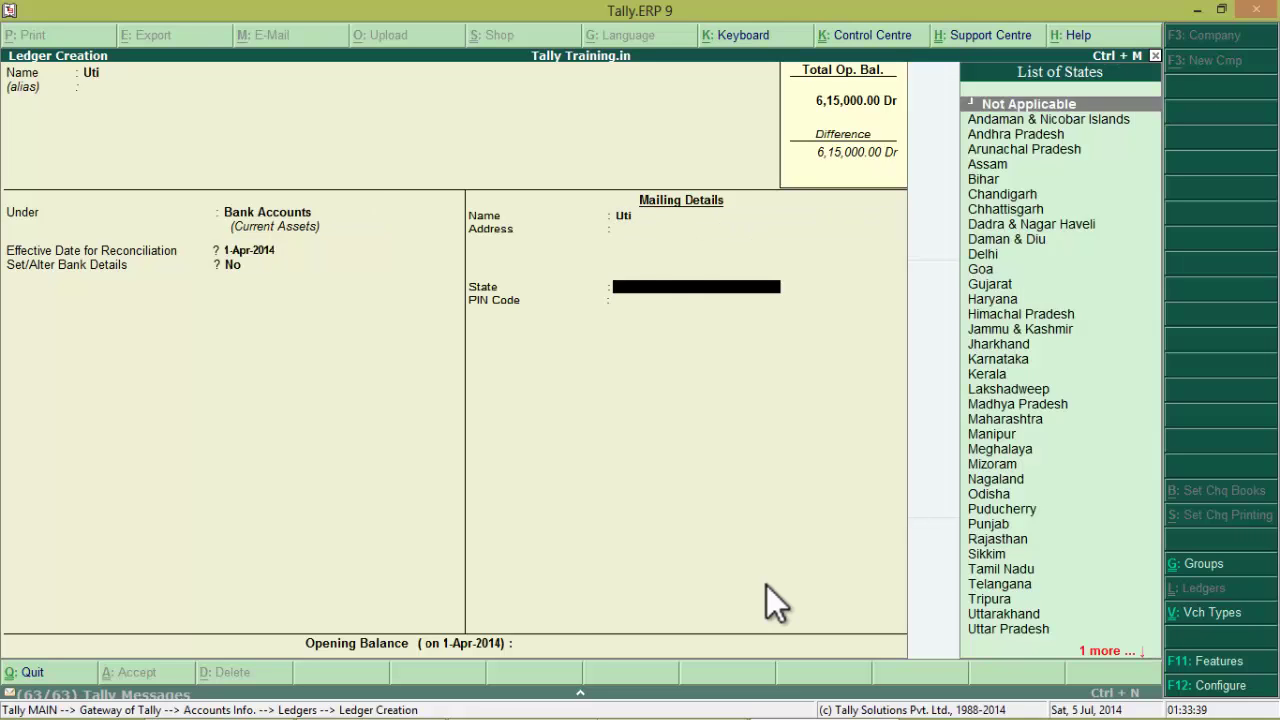
key("Return")
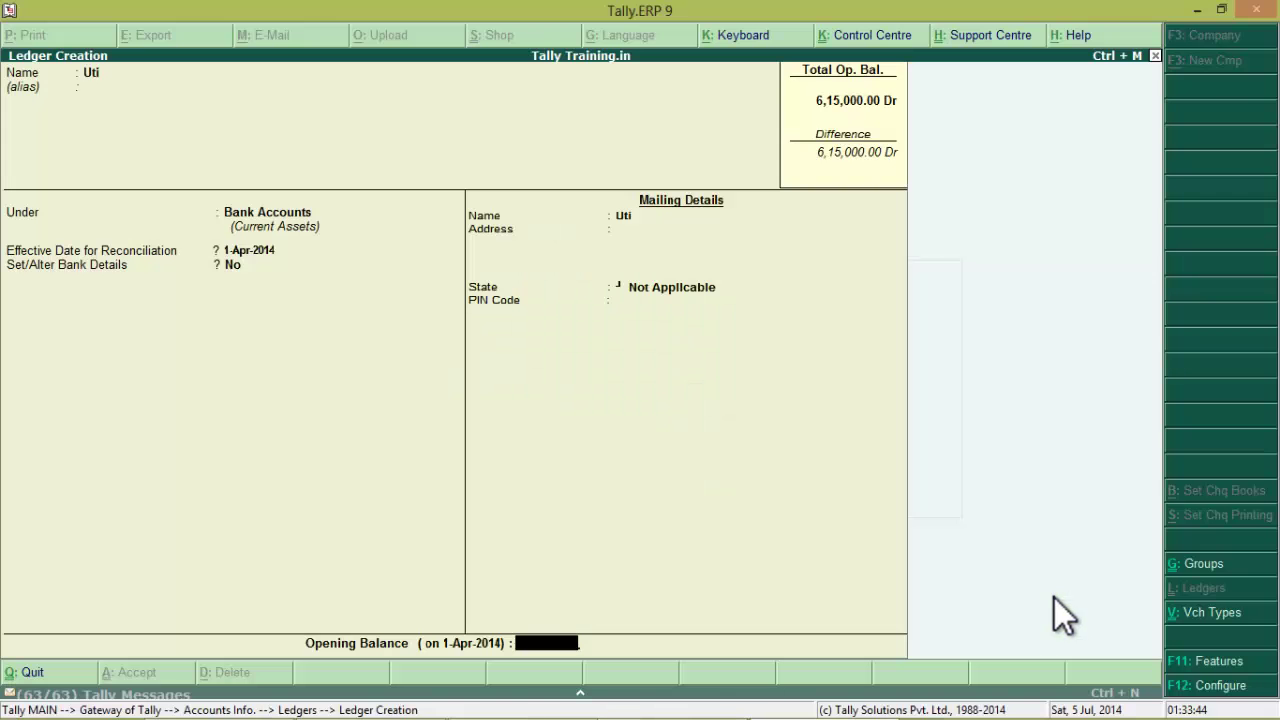
Give Uti a 5,500 Dr opening balance, save it, and exit to Gateway of Tally
type("5500")
key("Return")
key("Return")
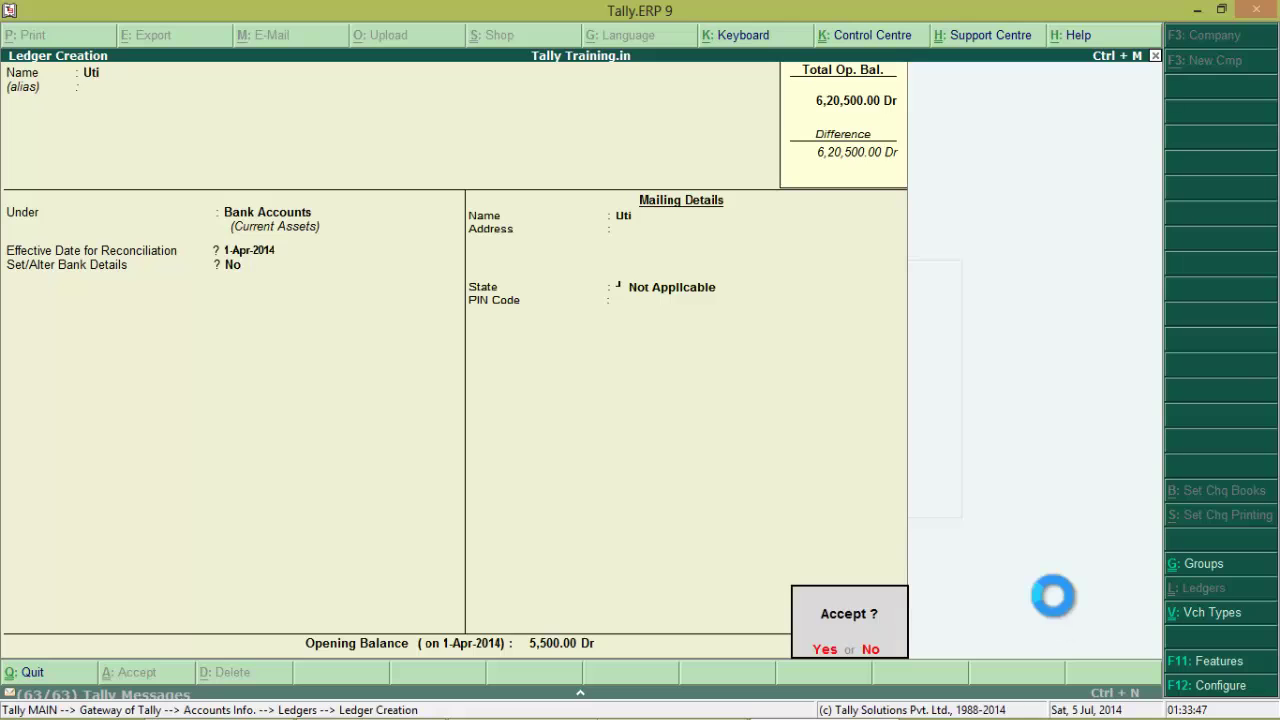
key("Return")
key("Escape")
key("Return")
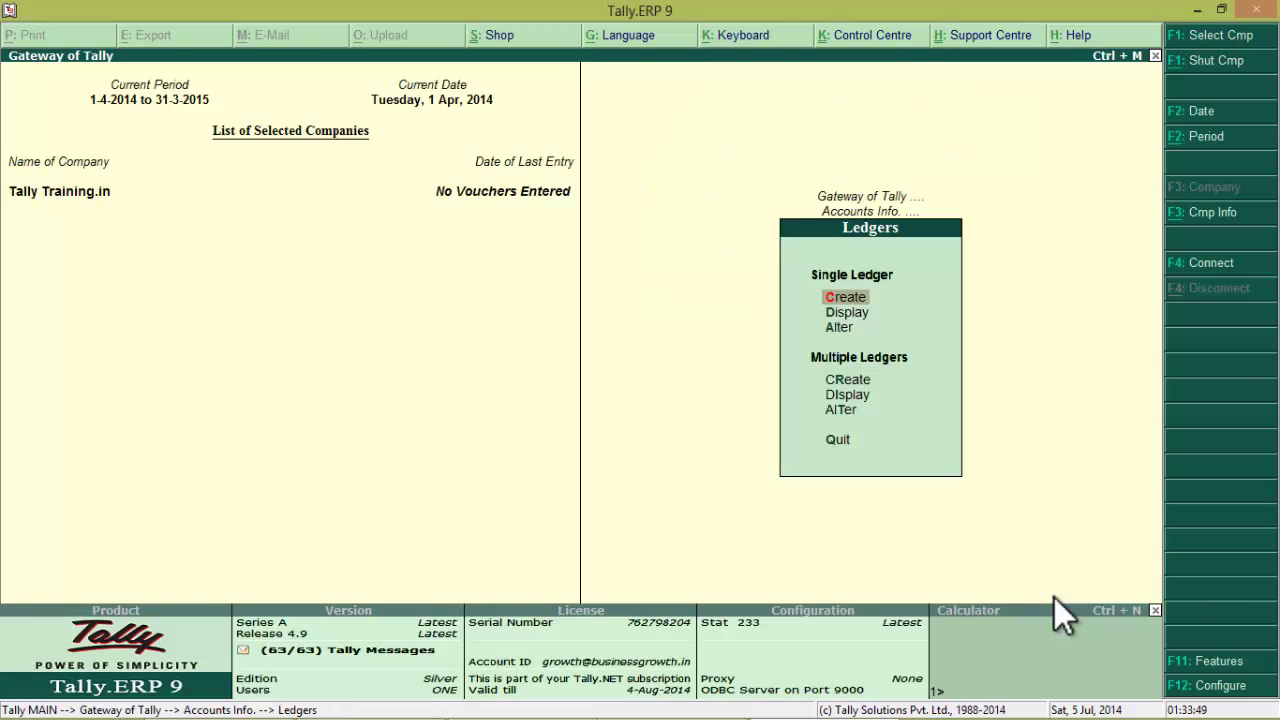
key("Escape")
key("Escape")
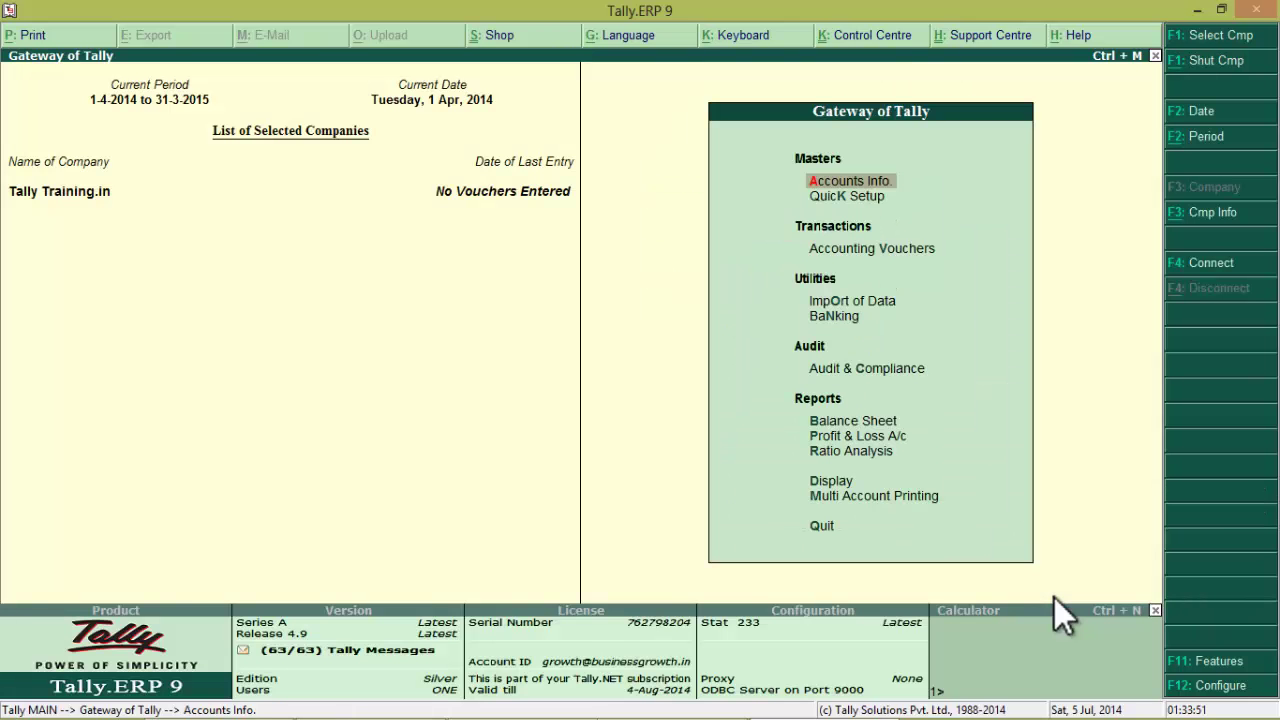
key("alt+Tab")
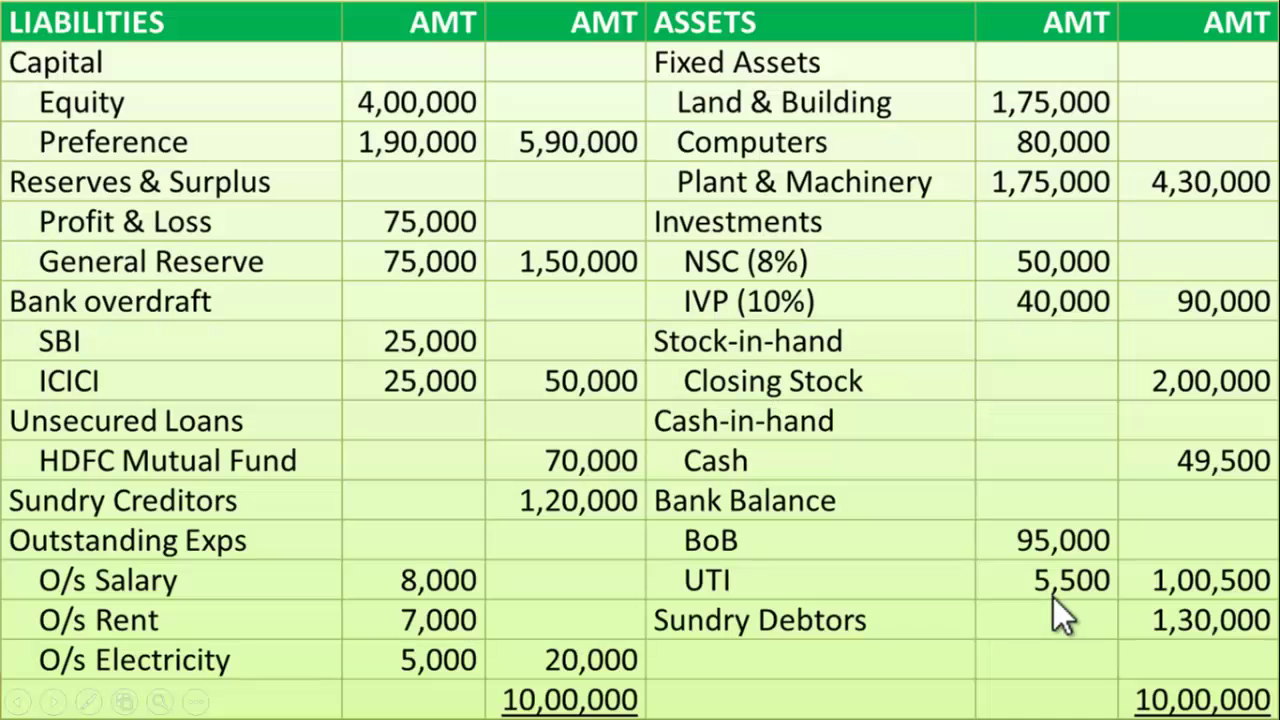